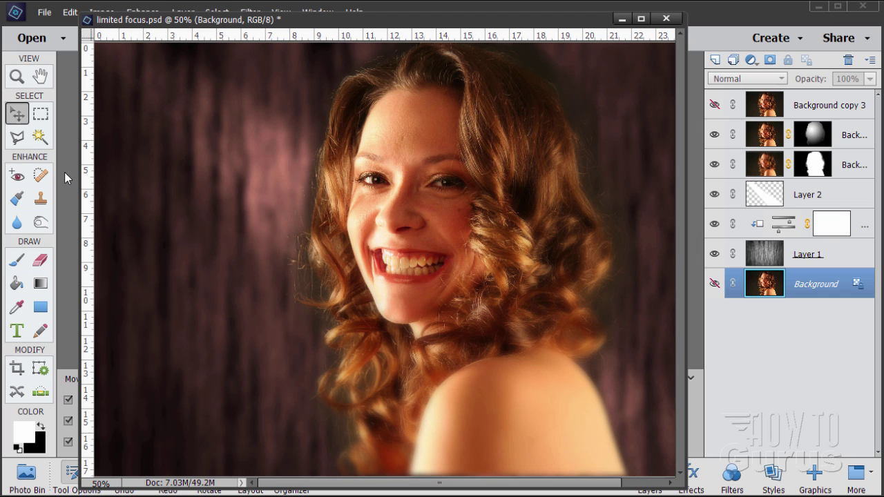
Step: Compare the finished composite with the original photo and save it
key(ctrl+s)
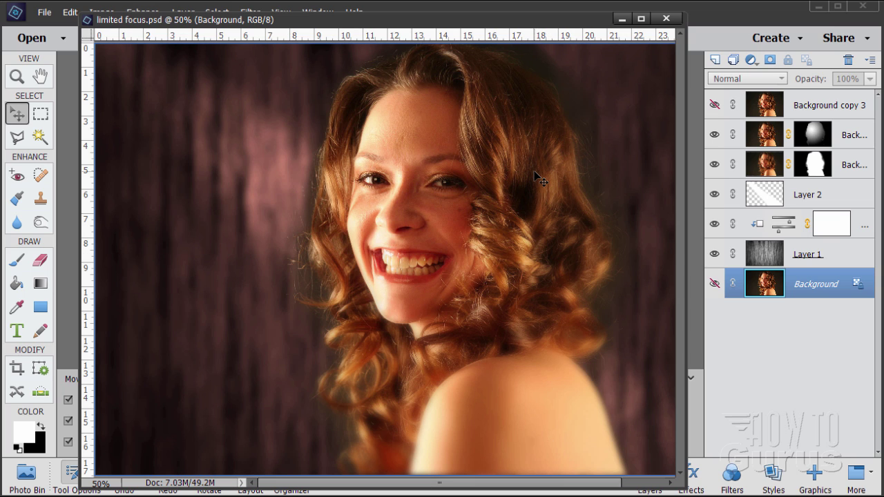
click(714, 106)
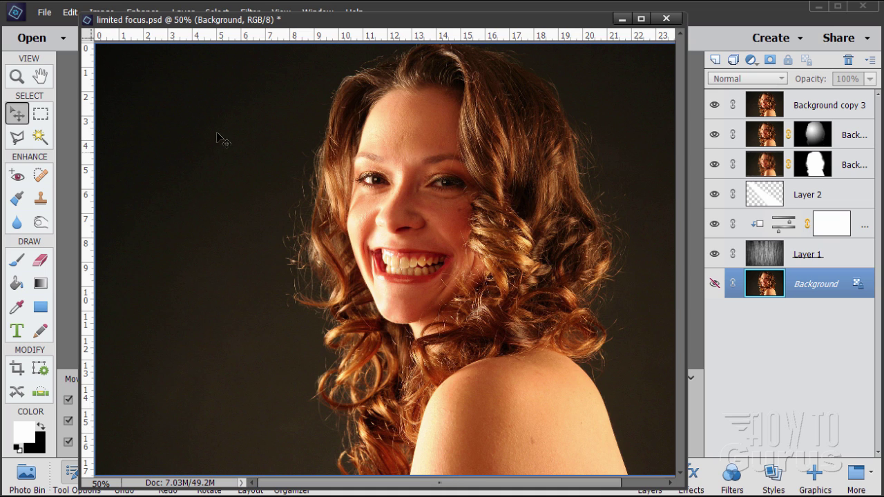
click(714, 105)
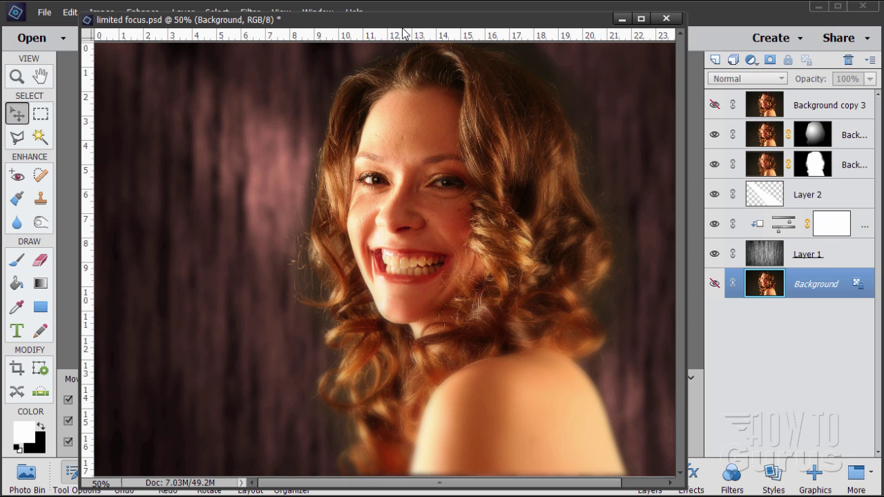
click(45, 12)
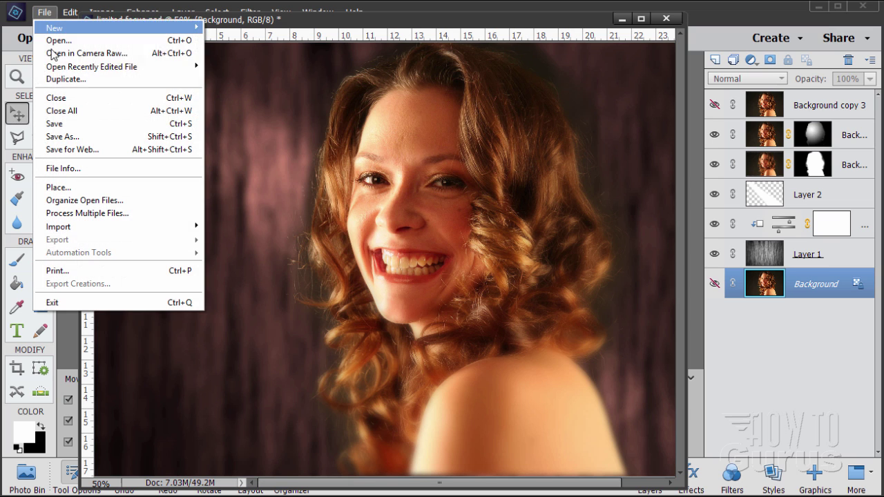
click(48, 125)
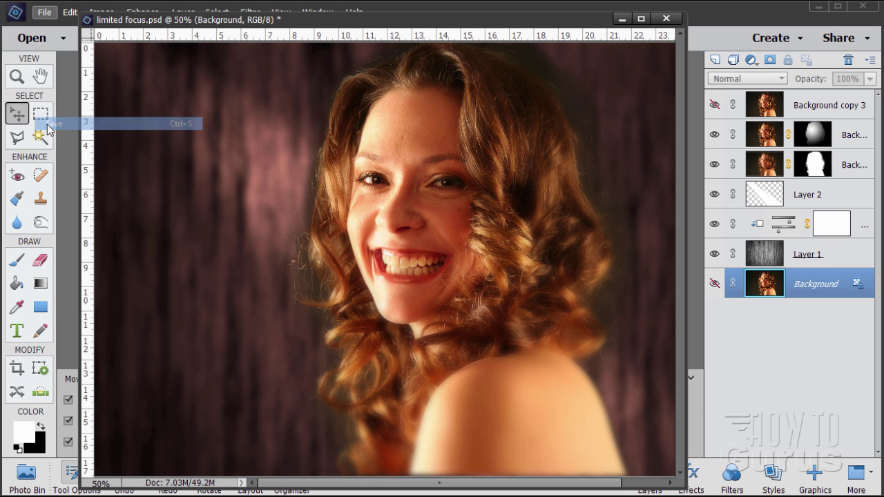
Step: Close limited focus.psd and duplicate the woman photo's Background layer
click(665, 19)
drag(311, 71, 396, 65)
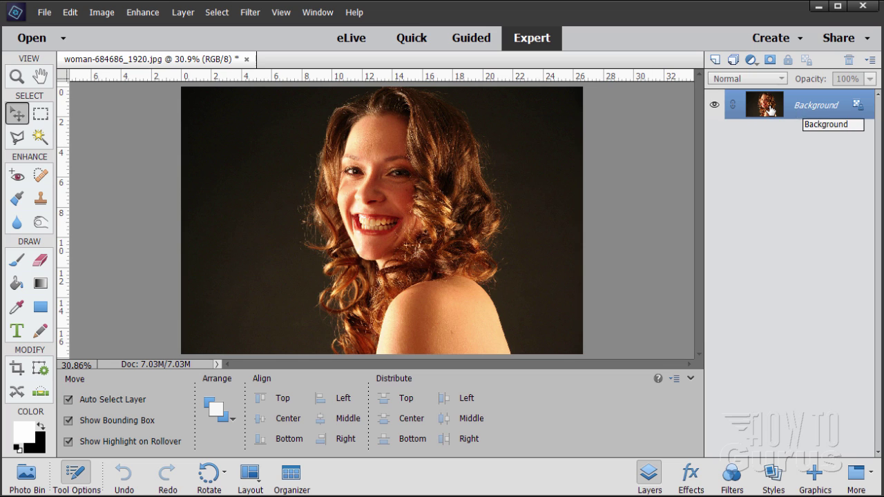
drag(804, 109, 719, 61)
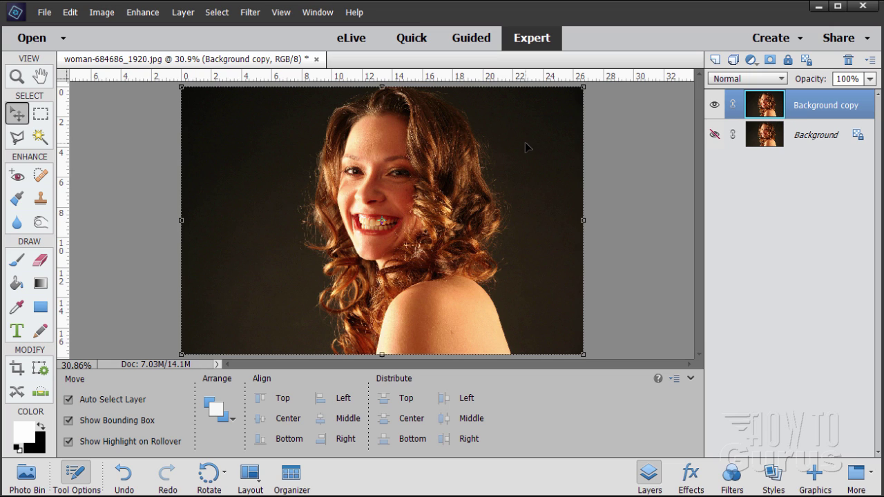
Step: Start a Polygonal Lasso outline up the left hair edge and across the top of the hair
click(17, 139)
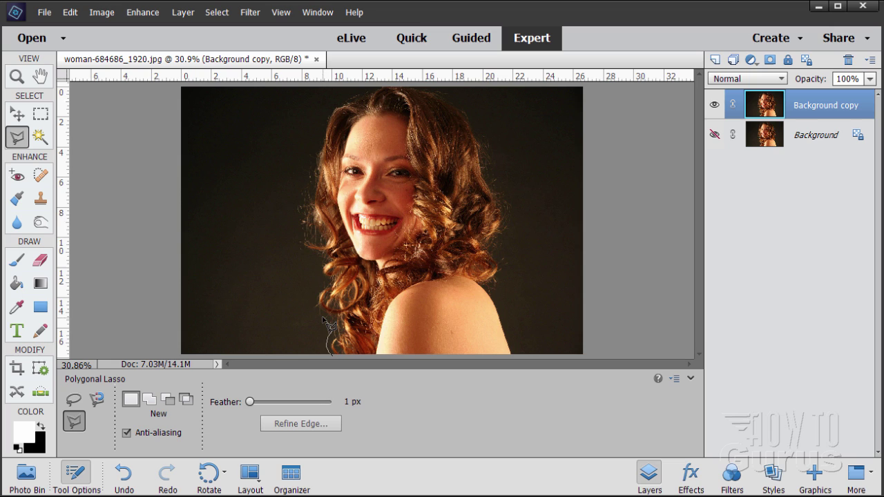
click(315, 291)
click(300, 236)
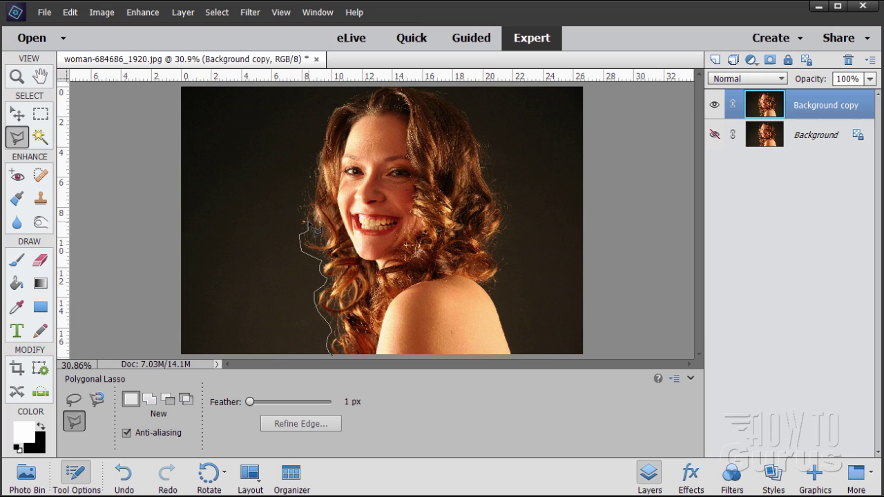
click(302, 217)
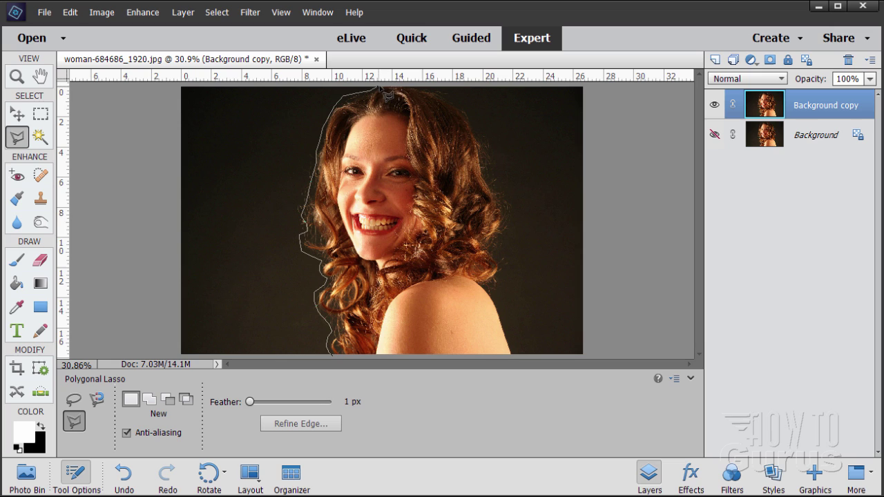
click(423, 87)
click(444, 97)
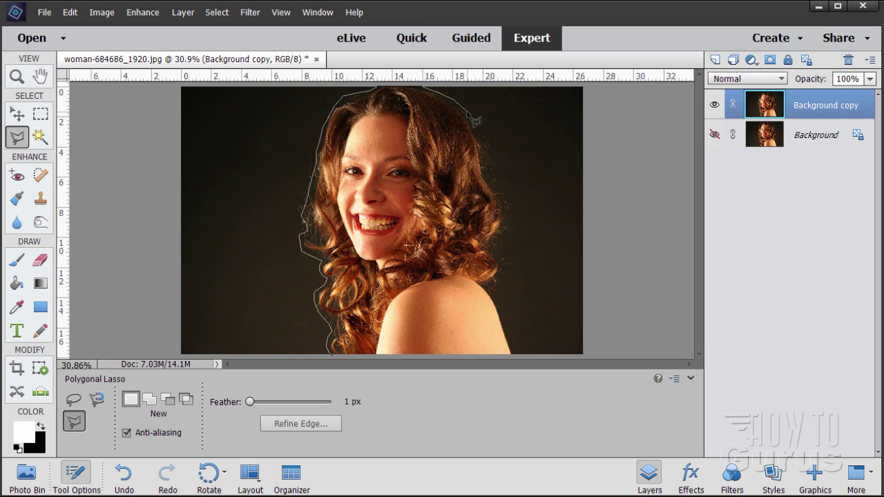
click(466, 114)
Step: Continue the outline down the right hair and shoulder to the bottom edge, closing the selection
click(500, 194)
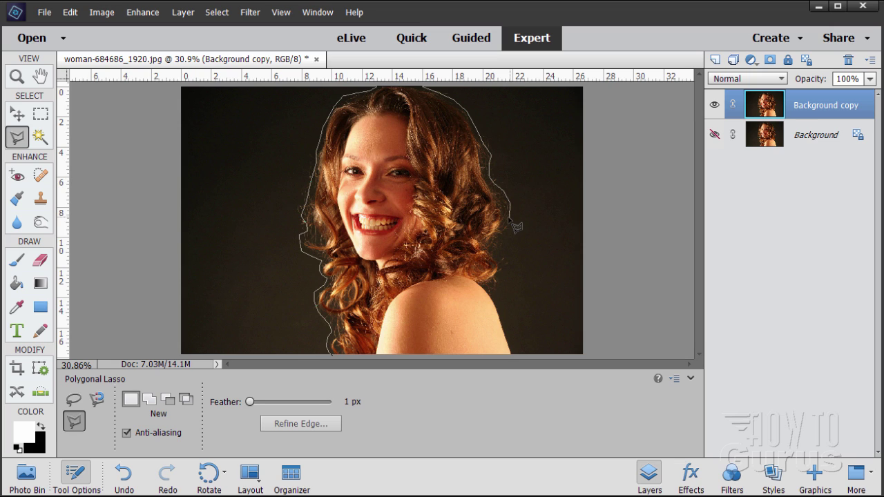
click(508, 219)
click(501, 261)
click(490, 284)
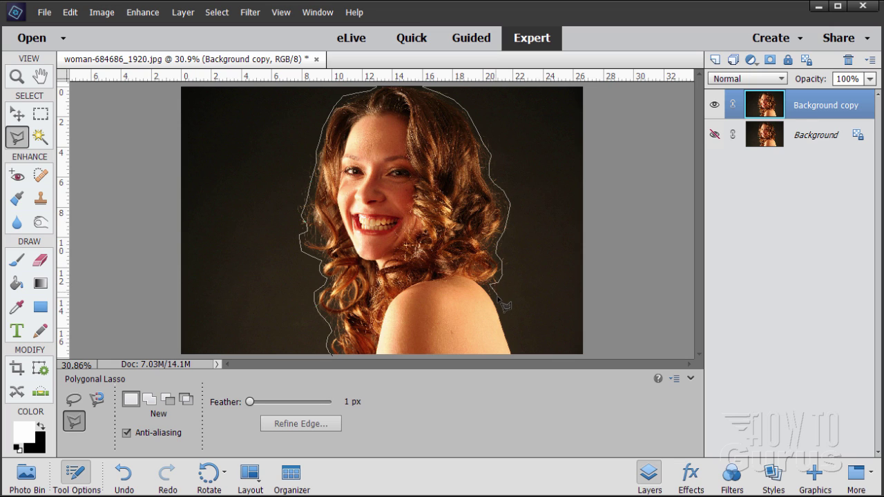
click(514, 356)
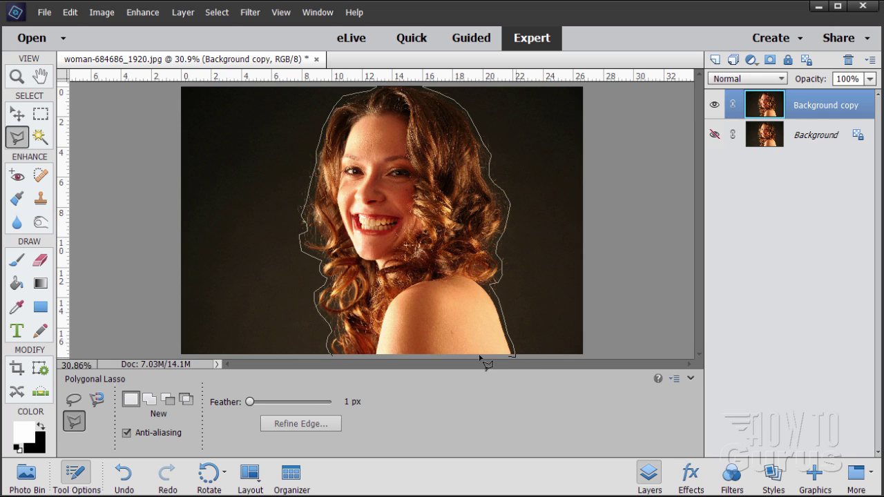
click(332, 357)
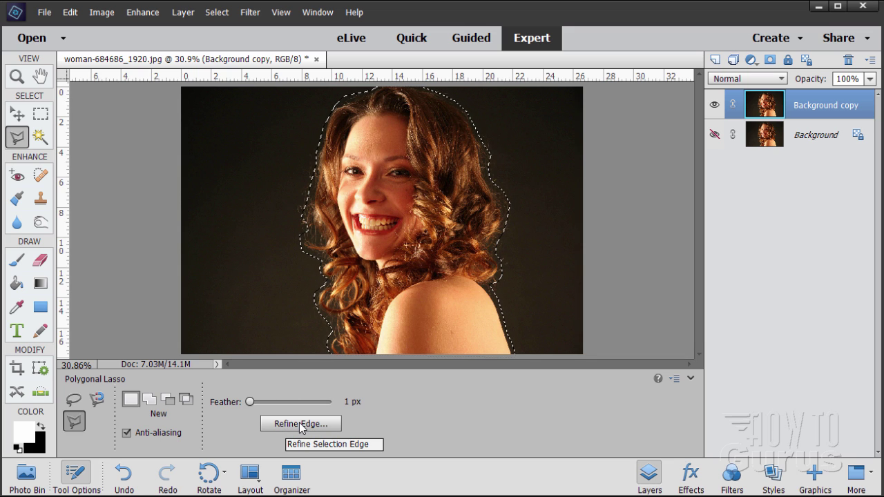
Step: Open Refine Edge for the selection and set the brush Size to 50
click(216, 14)
click(252, 130)
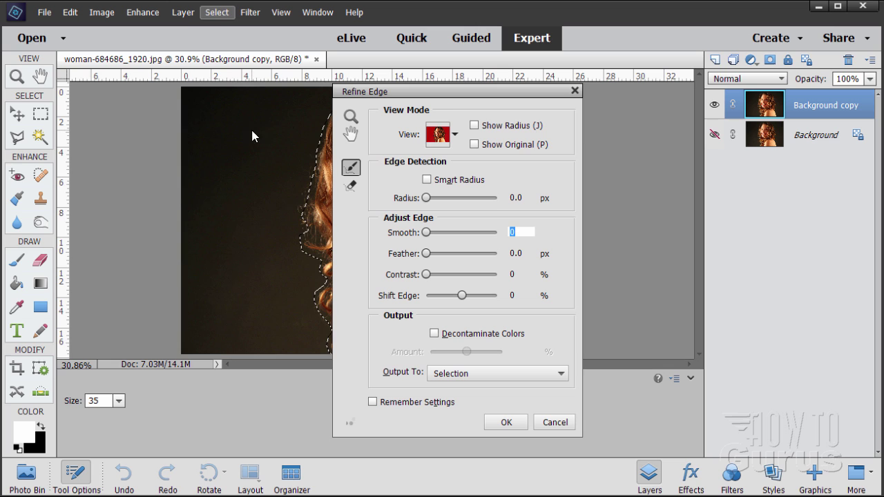
drag(452, 99, 631, 118)
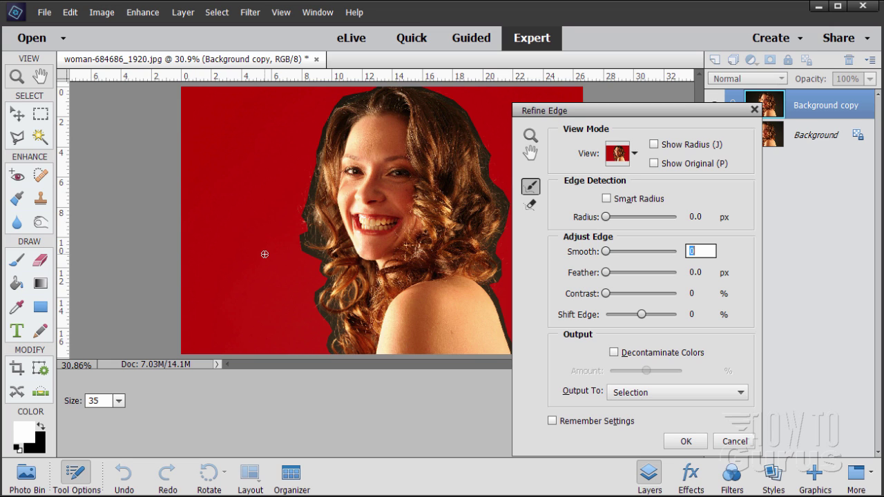
click(97, 400)
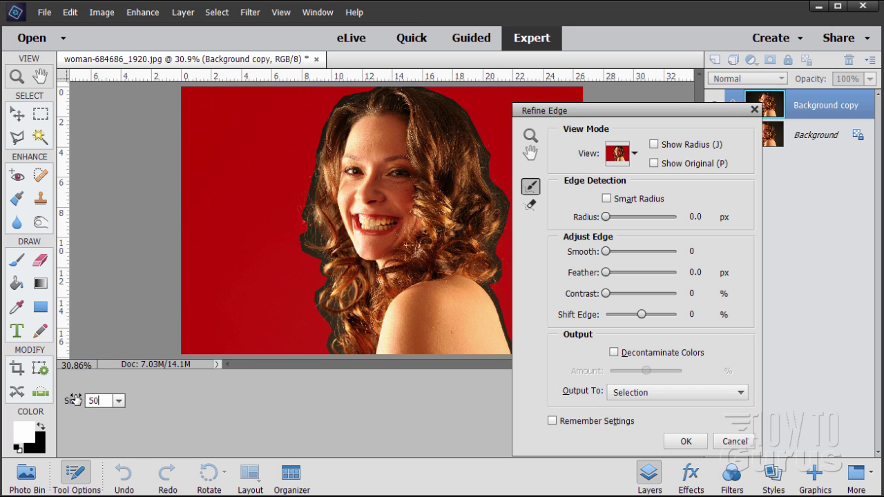
text(50)
Step: Zoom the preview to 100% on the left hair edge and pan up to the lower curls
click(529, 135)
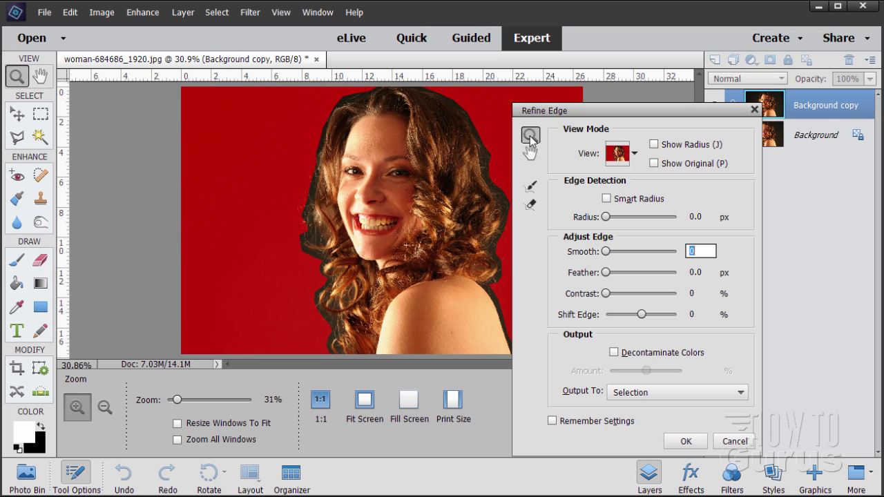
click(331, 329)
click(339, 327)
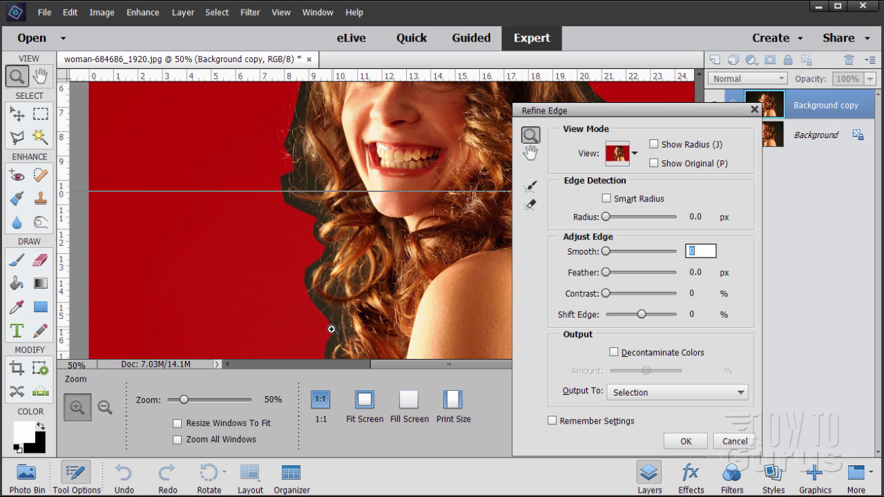
click(347, 325)
click(345, 322)
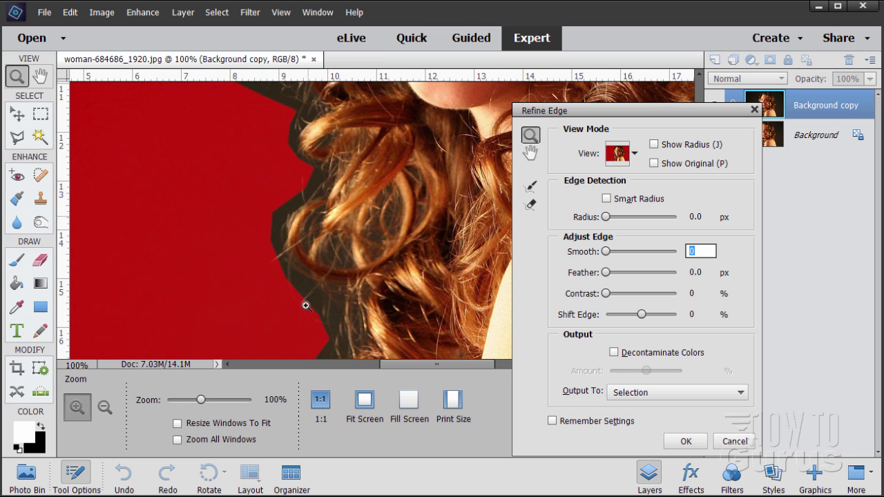
click(533, 153)
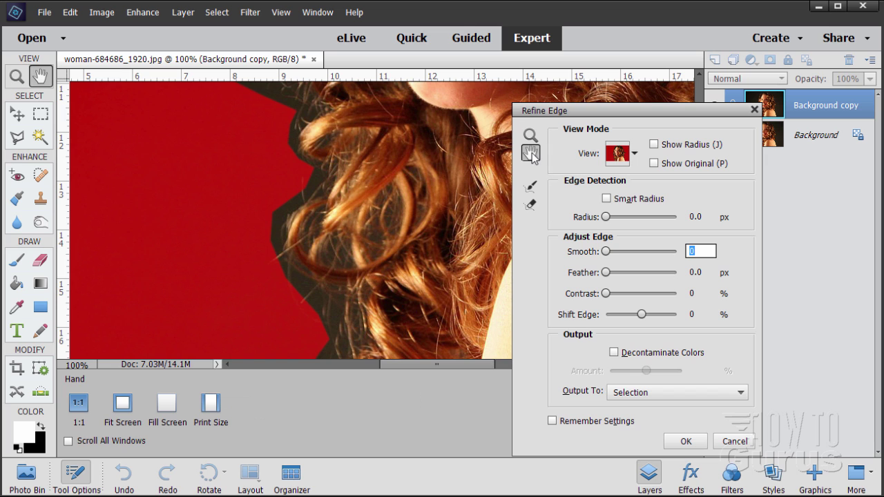
drag(321, 306, 321, 217)
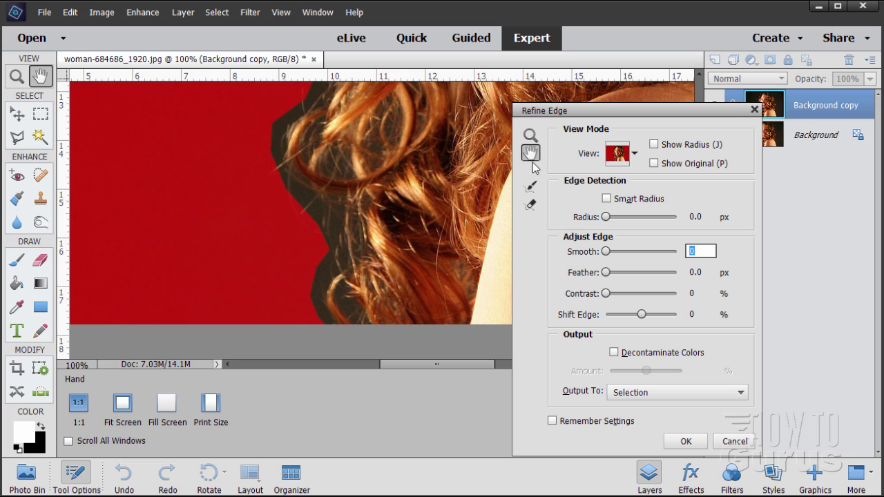
Step: Brush the Refine Radius along the left hair fringe beside the chin
click(530, 184)
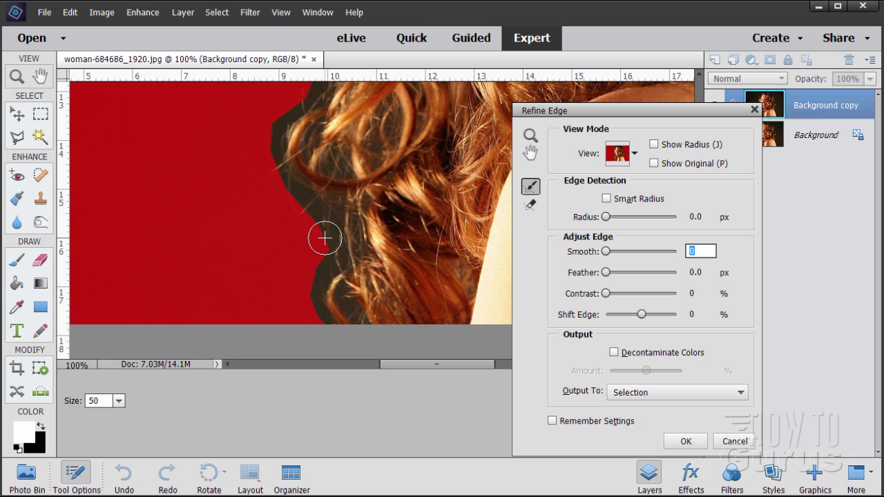
mouse_move(325, 238)
mouse_down()
mouse_move(315, 297)
mouse_move(330, 315)
mouse_move(314, 319)
mouse_up()
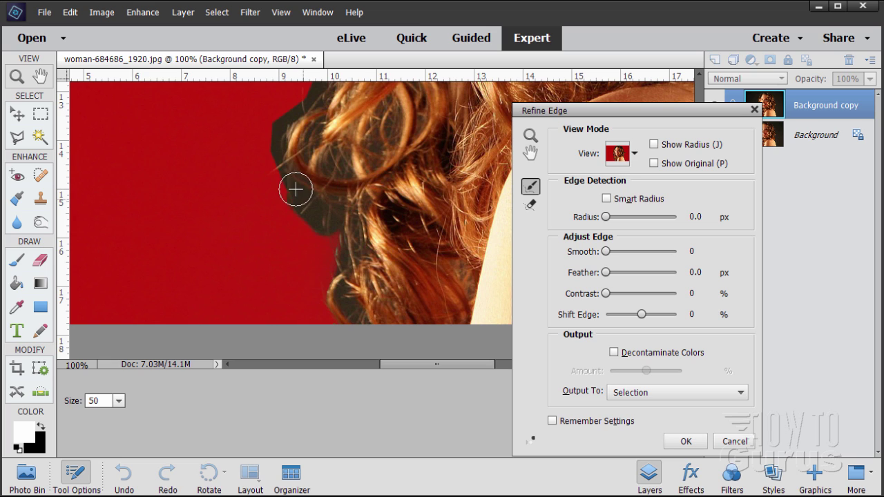
mouse_move(279, 163)
mouse_down()
mouse_move(282, 127)
mouse_move(274, 154)
mouse_up()
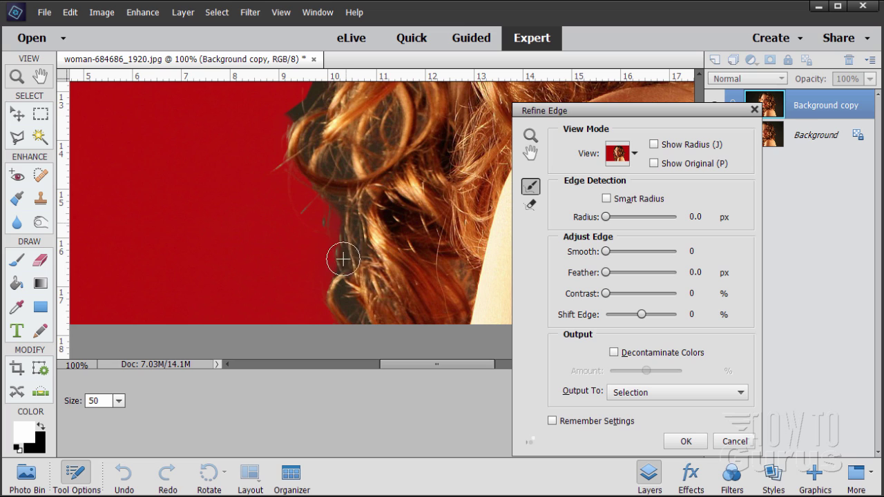
mouse_move(344, 295)
mouse_down()
mouse_move(354, 317)
mouse_move(331, 282)
mouse_up()
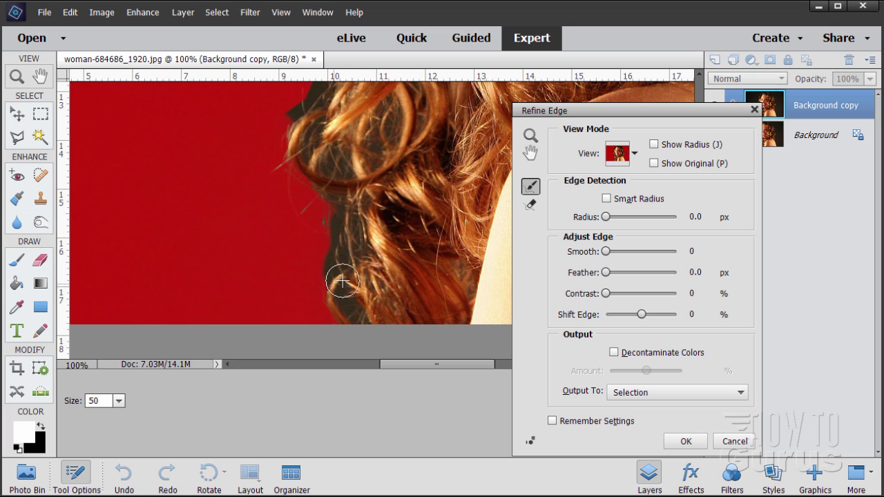
mouse_move(363, 221)
mouse_down()
mouse_move(331, 199)
mouse_move(375, 331)
mouse_up()
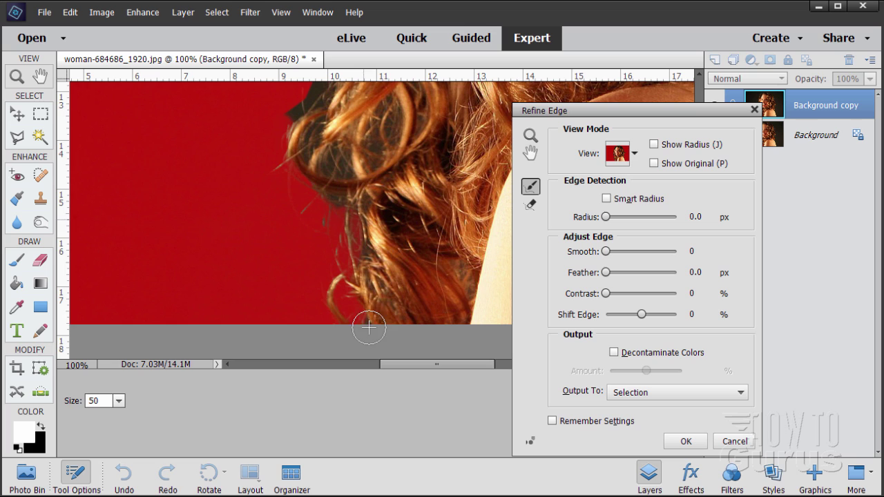
mouse_move(332, 239)
mouse_down()
mouse_move(339, 233)
mouse_move(365, 252)
mouse_move(311, 205)
mouse_move(331, 221)
mouse_move(354, 217)
mouse_move(320, 189)
mouse_move(296, 223)
mouse_move(282, 216)
mouse_move(286, 236)
mouse_up()
Step: Refine the hair edge further up the left side
scroll(290, 217, up, 1)
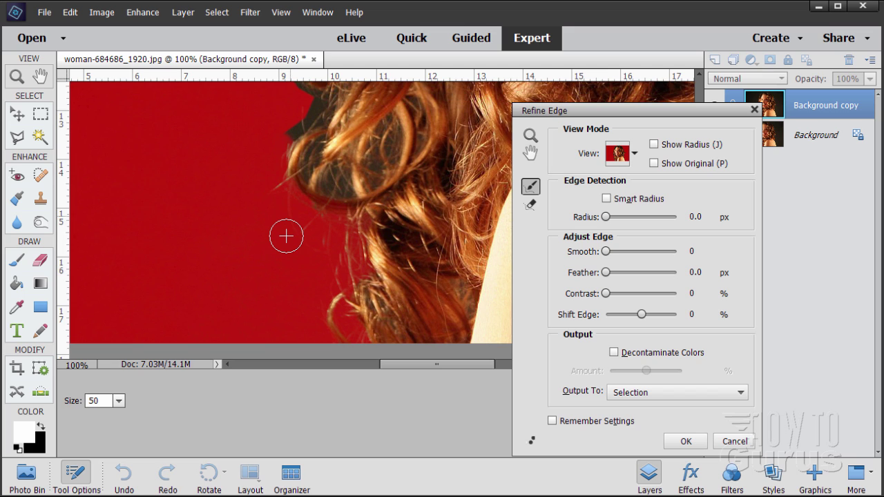
scroll(287, 240, up, 1)
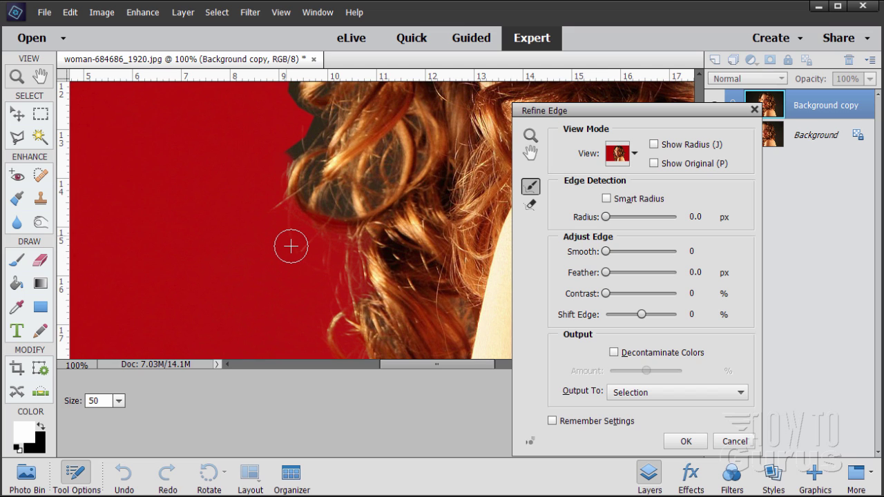
scroll(291, 247, up, 4)
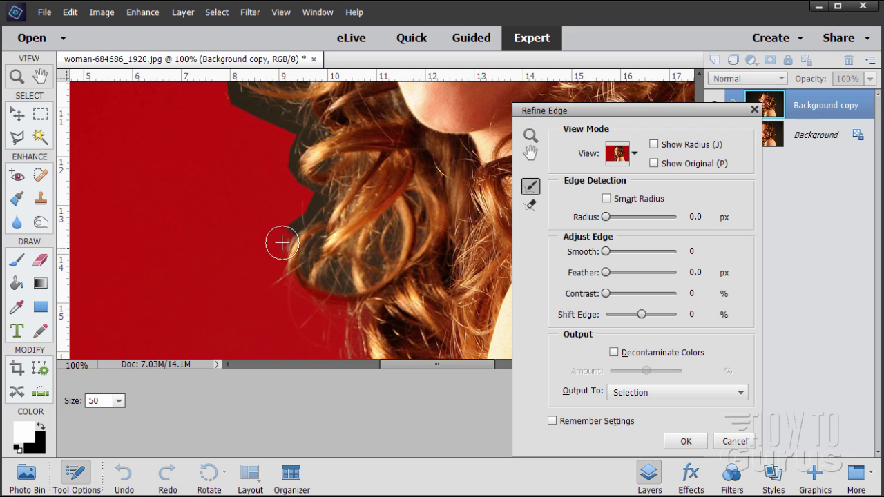
mouse_move(283, 243)
mouse_down()
mouse_move(331, 195)
mouse_move(300, 172)
mouse_move(297, 148)
mouse_move(317, 129)
mouse_move(351, 194)
mouse_up()
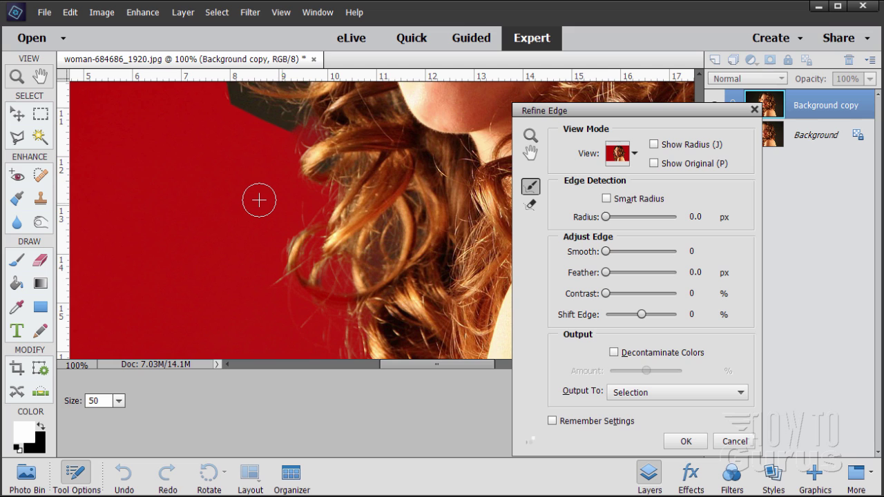
scroll(259, 200, up, 3)
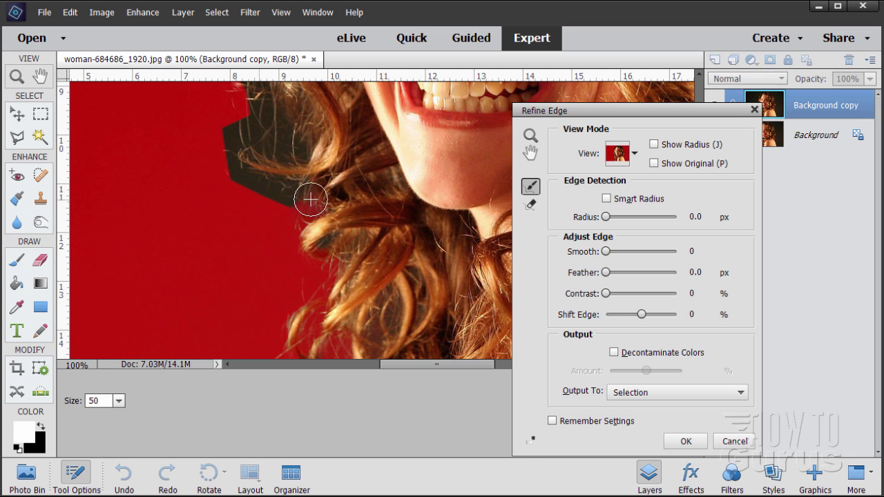
scroll(310, 199, up, 2)
Step: Brush Refine Radius along the hair strands near the cheek, then fit the whole photo on screen
mouse_move(307, 233)
mouse_down()
mouse_move(239, 213)
mouse_move(231, 174)
mouse_move(254, 190)
mouse_move(299, 191)
mouse_move(303, 179)
mouse_move(277, 141)
mouse_move(247, 140)
mouse_move(261, 115)
mouse_move(234, 107)
mouse_move(263, 164)
mouse_up()
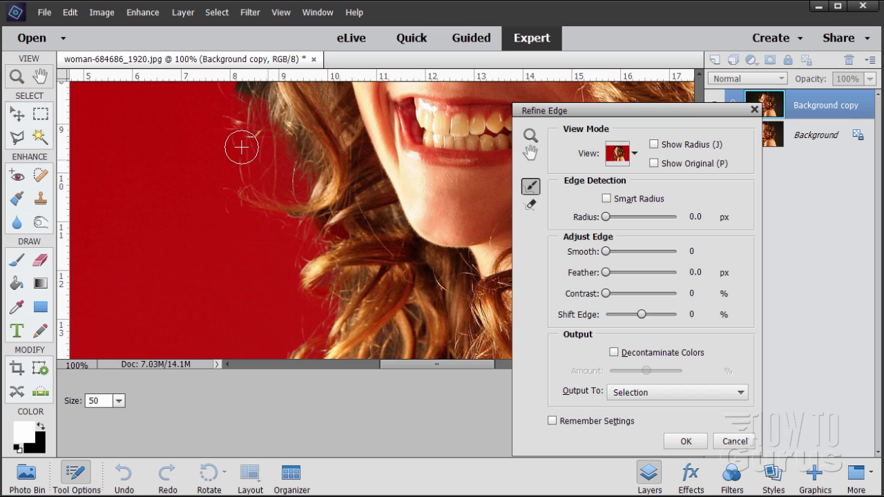
scroll(286, 162, up, 5)
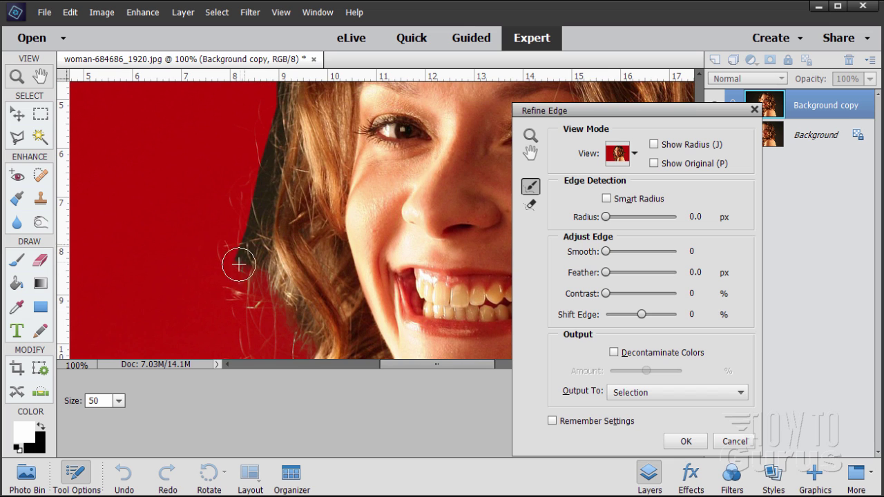
mouse_move(238, 256)
mouse_down()
mouse_move(240, 271)
mouse_move(261, 158)
mouse_up()
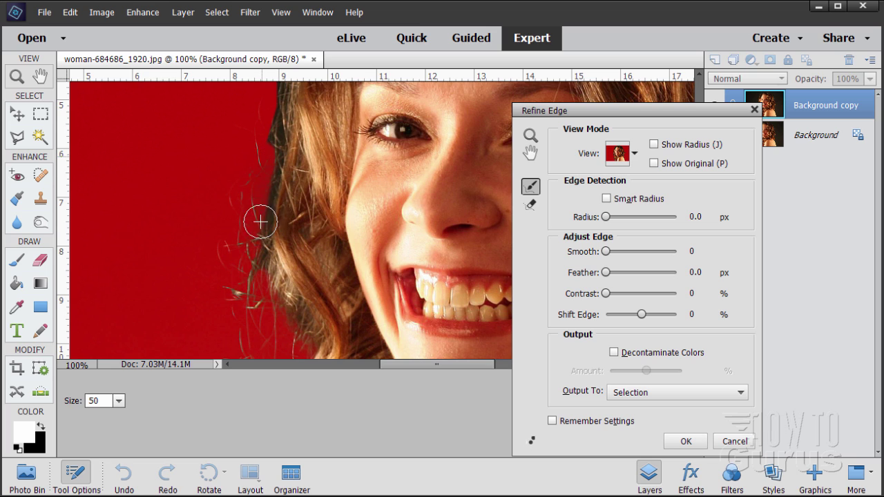
drag(270, 270, 276, 148)
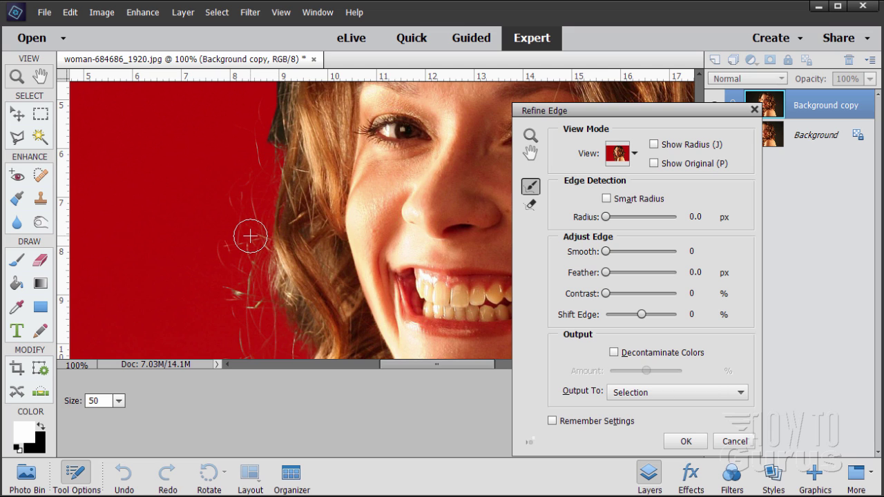
key(ctrl+0)
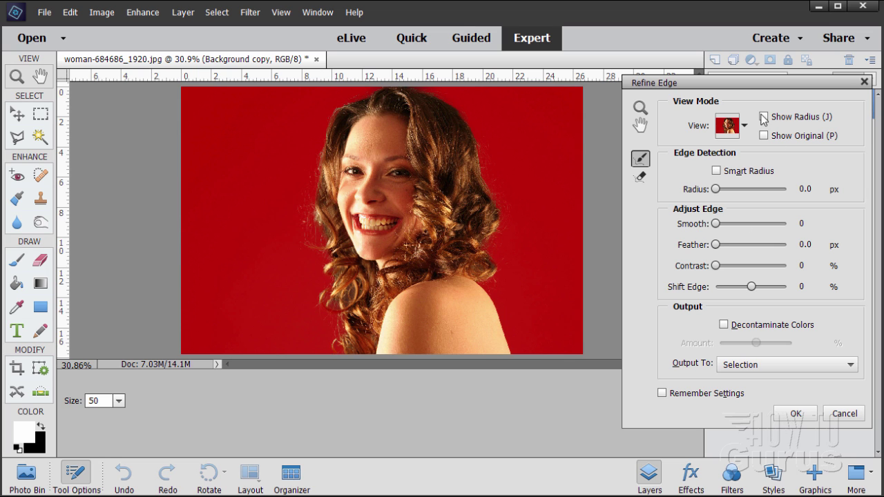
Step: Output the refined selection as a Layer Mask and confirm Refine Edge
drag(744, 88, 575, 93)
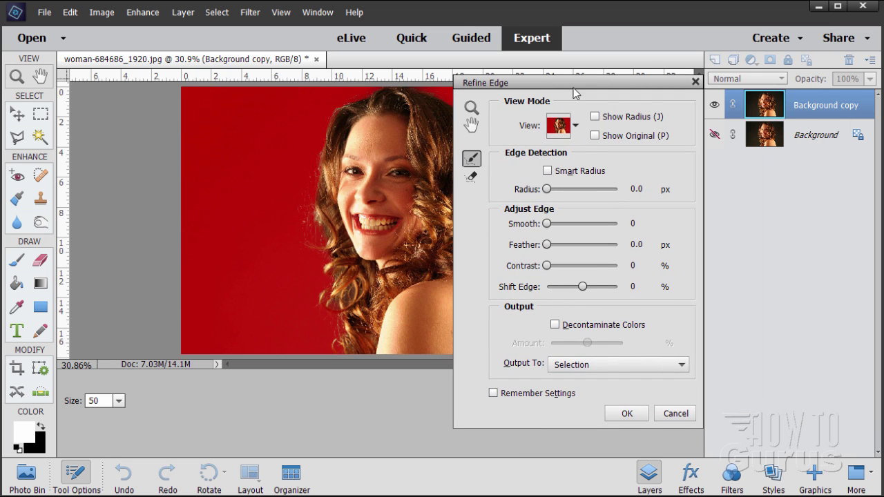
click(585, 371)
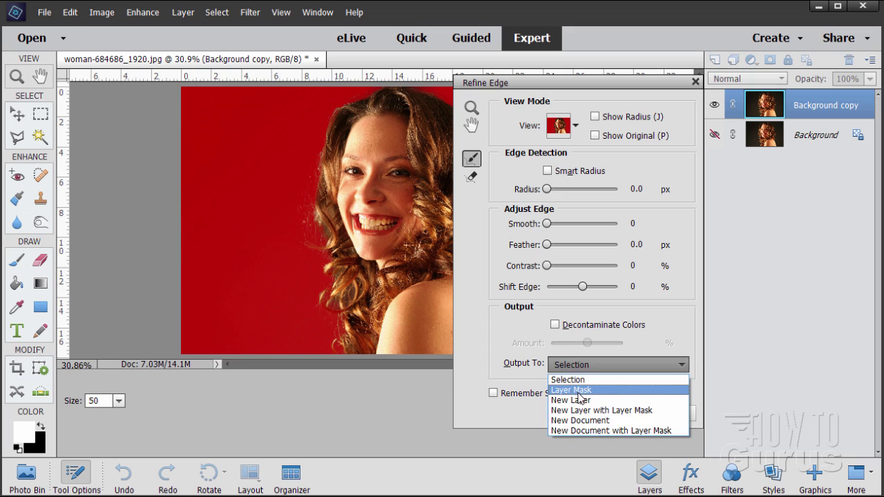
click(578, 390)
click(623, 414)
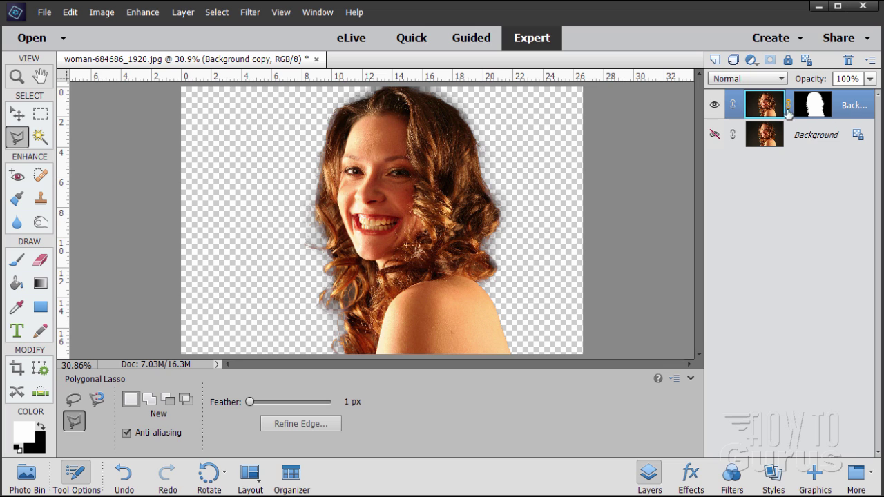
Step: Duplicate Background copy, then add an empty Layer 1 above the Background layer
drag(757, 107, 715, 60)
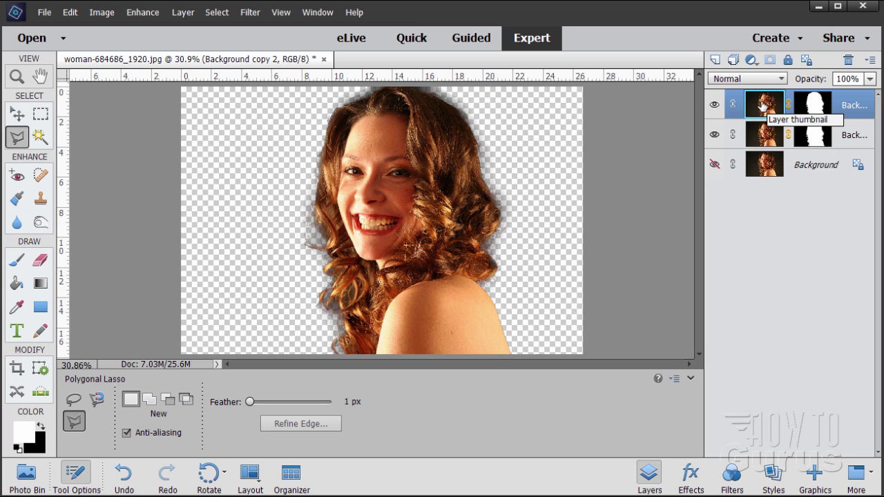
click(766, 166)
click(714, 59)
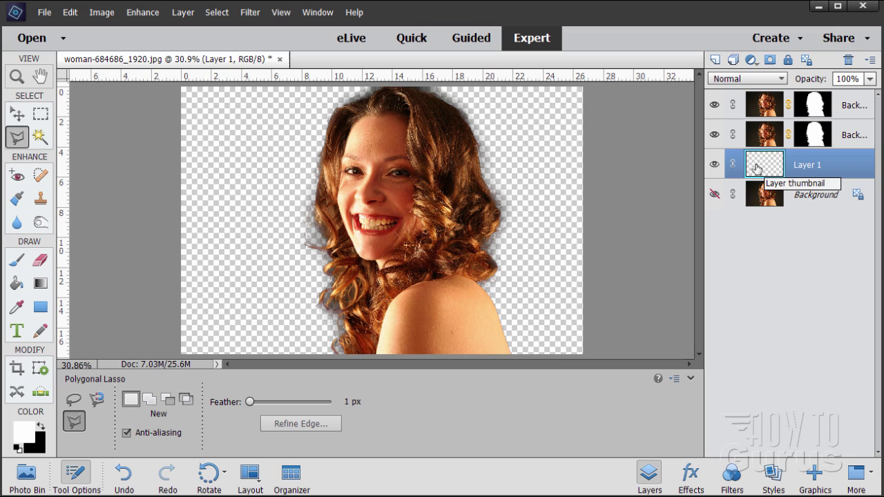
Step: Hide both woman layers, set black/white colours, and render Fibers (Variance 16, Strength 4) on Layer 1
click(714, 105)
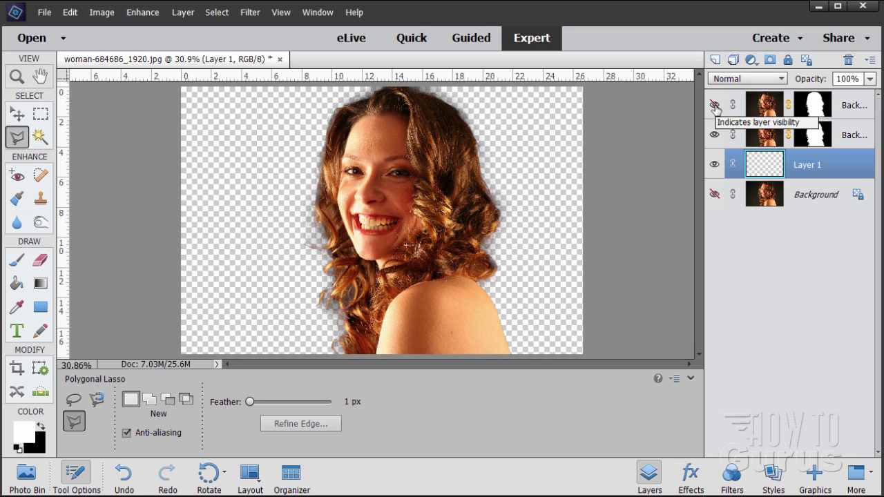
click(713, 134)
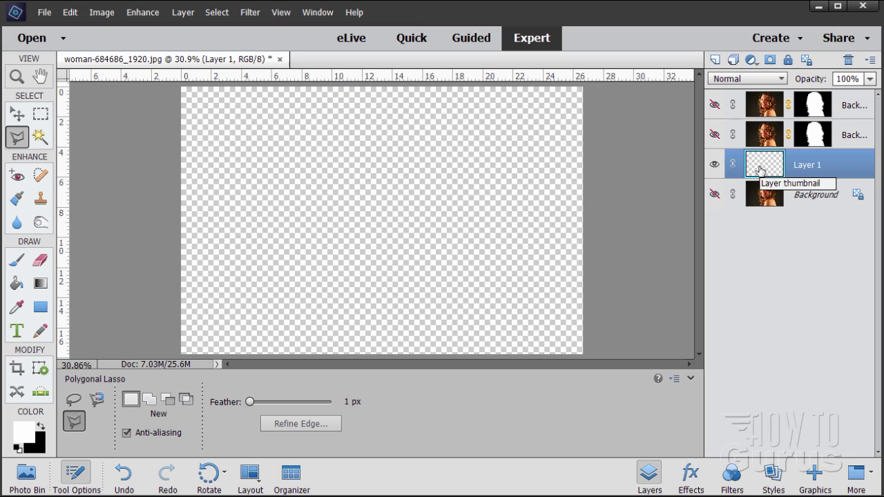
click(42, 428)
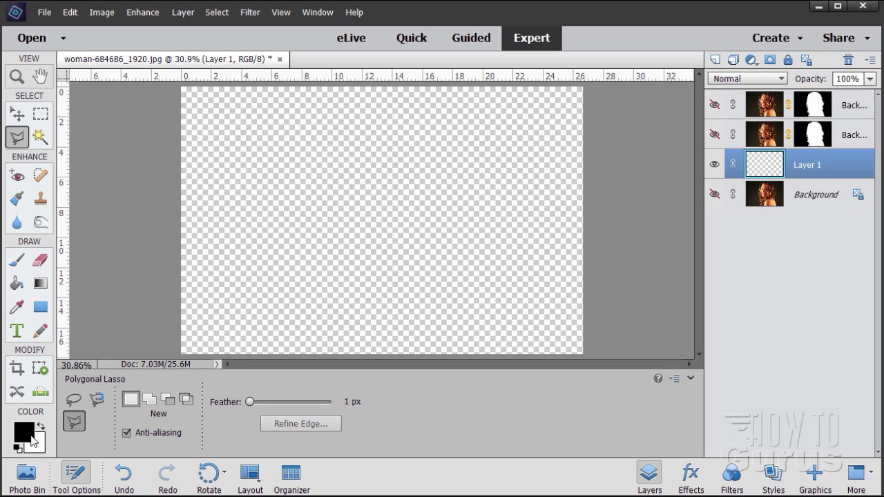
click(249, 14)
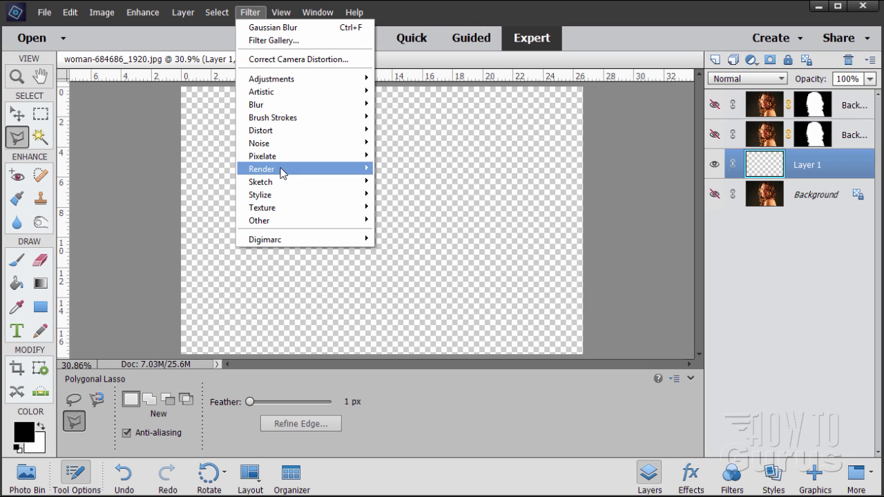
mouse_move(283, 170)
click(406, 194)
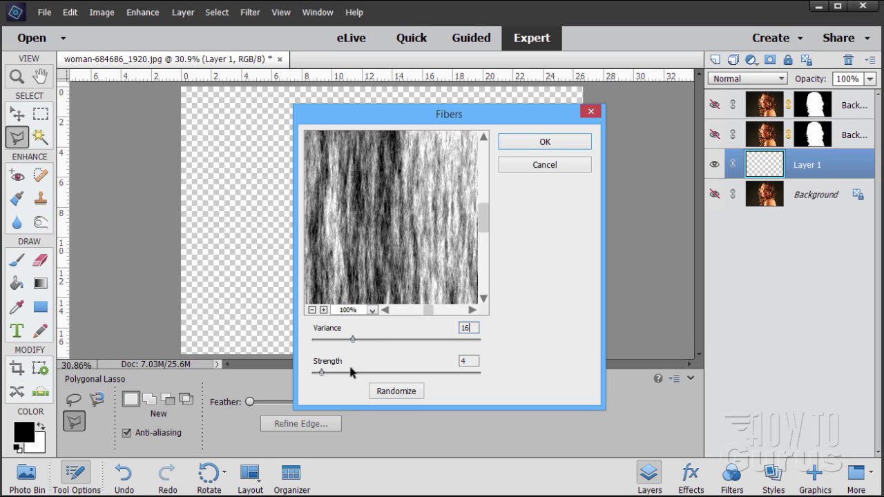
click(542, 143)
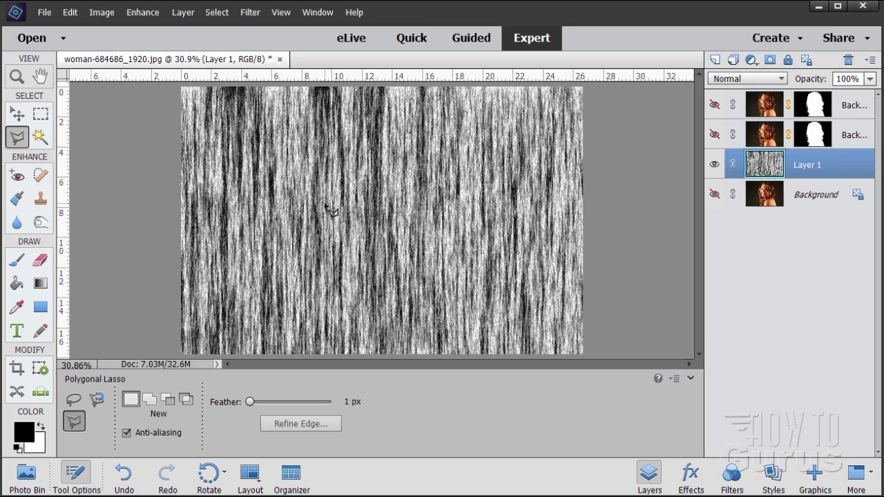
Step: Add a Hue/Saturation adjustment layer clipped to Layer 1
click(17, 113)
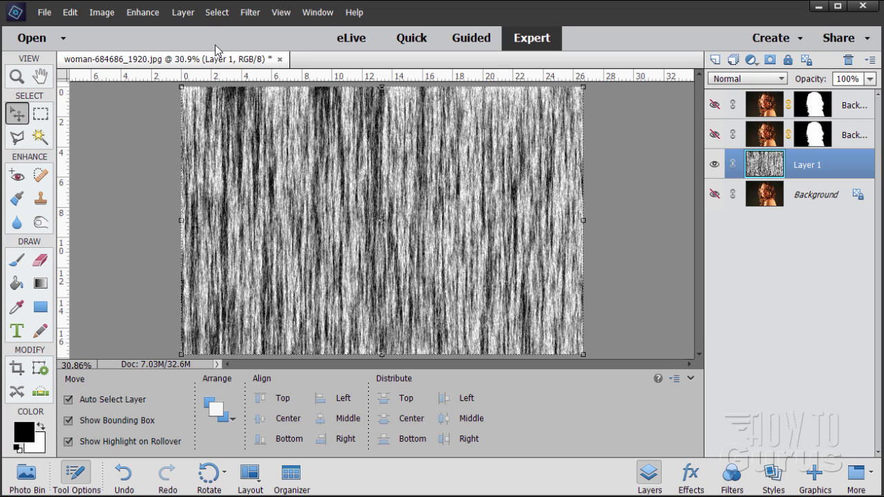
click(183, 14)
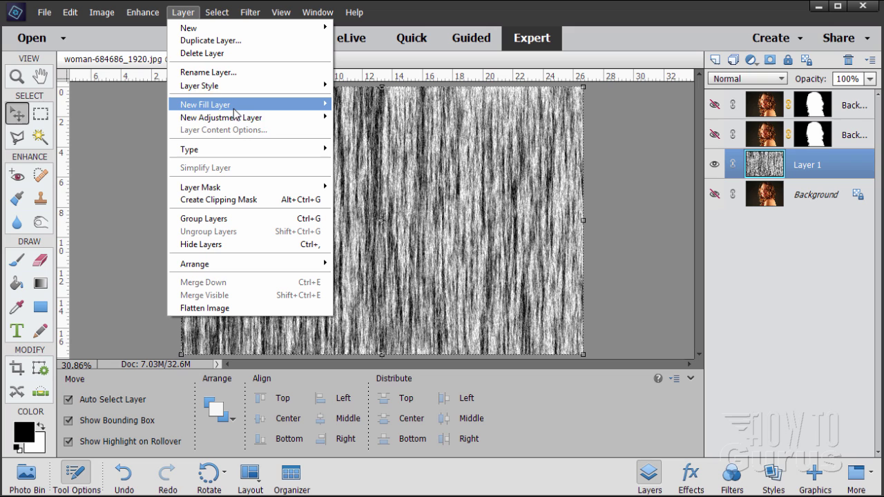
mouse_move(250, 119)
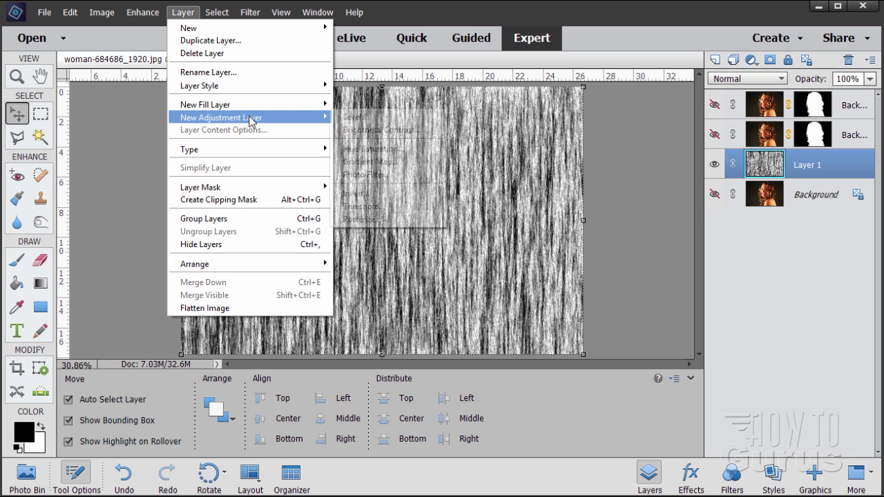
click(369, 149)
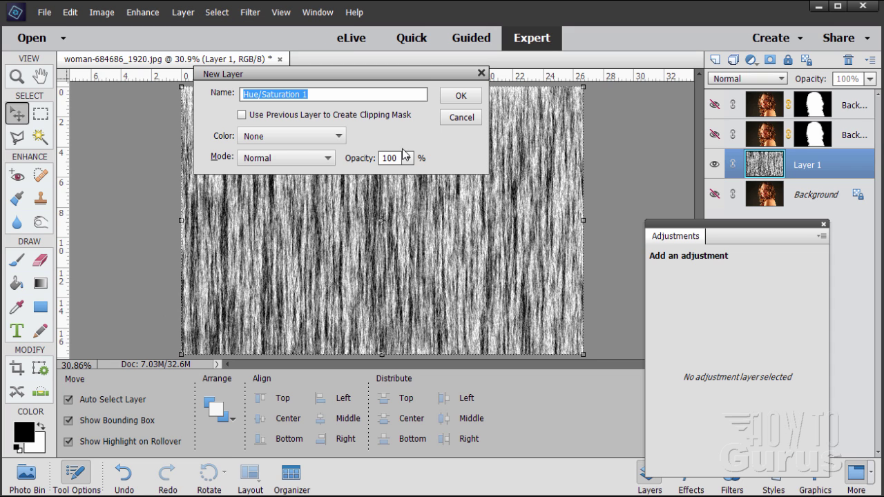
click(241, 115)
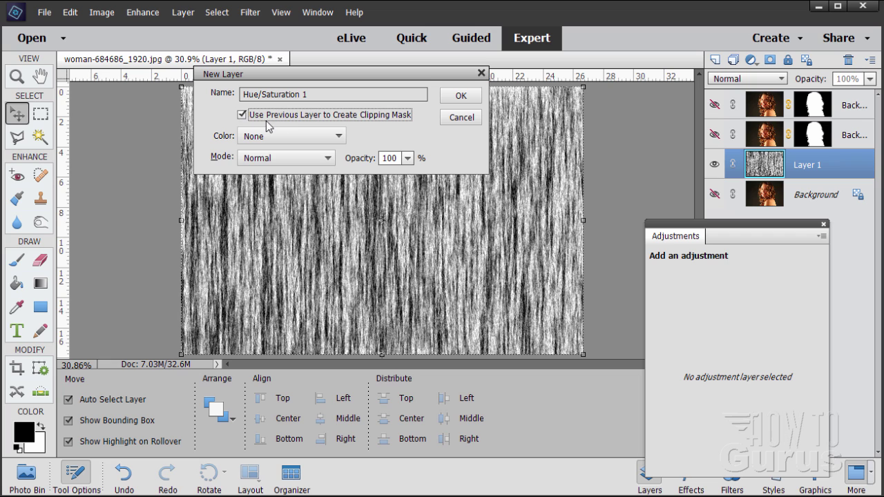
click(448, 99)
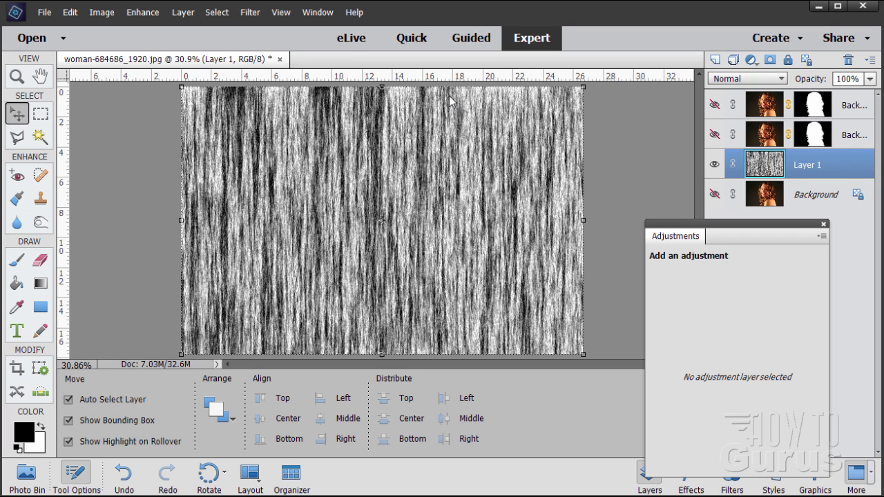
Step: Colorize the fibers reddish-brown with Hue 16, Saturation 33, Lightness -52
drag(668, 221, 558, 171)
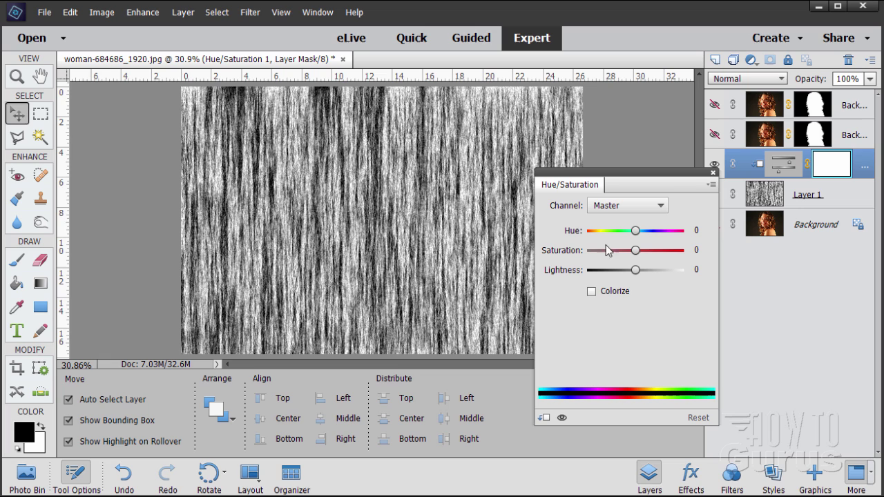
click(591, 291)
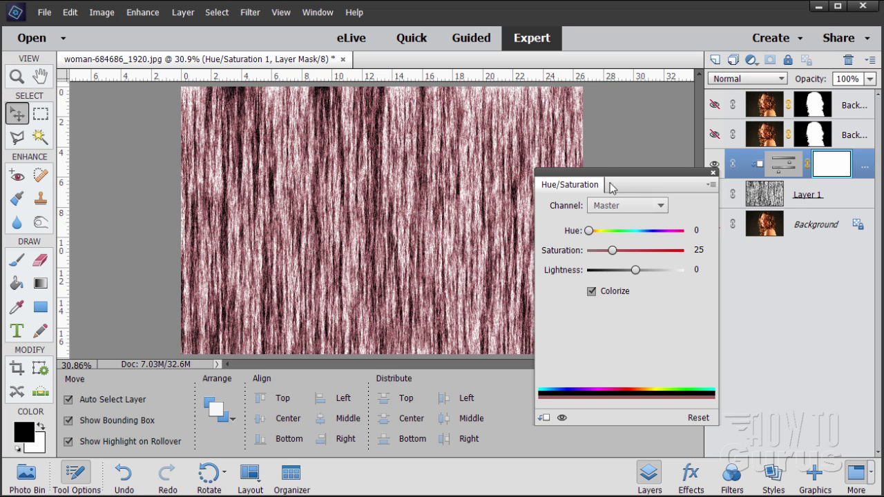
drag(613, 185, 618, 208)
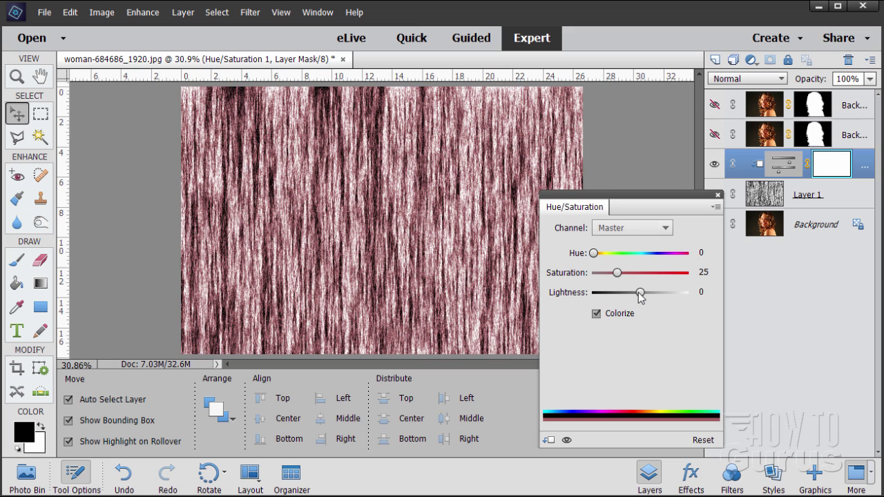
drag(640, 293, 624, 297)
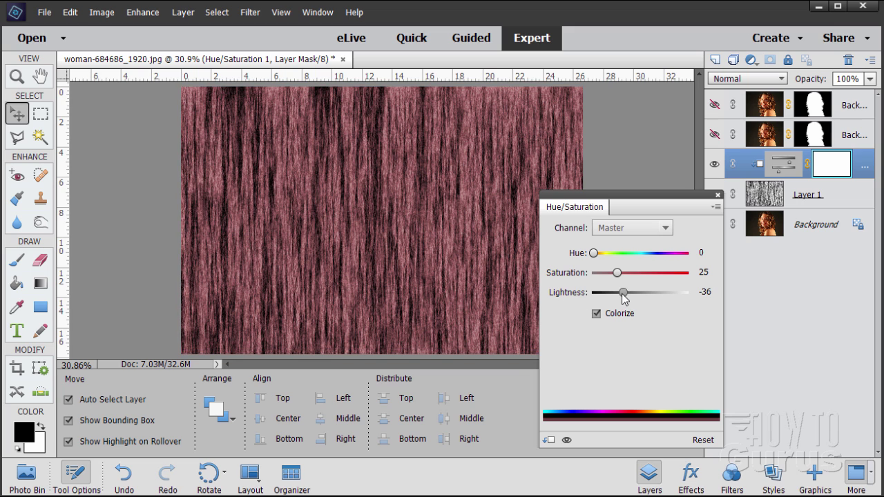
drag(624, 297, 617, 301)
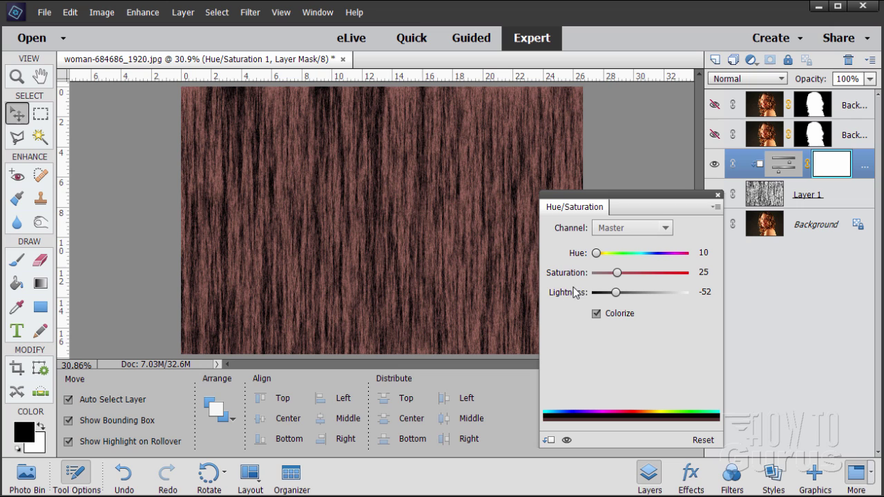
drag(616, 274, 627, 277)
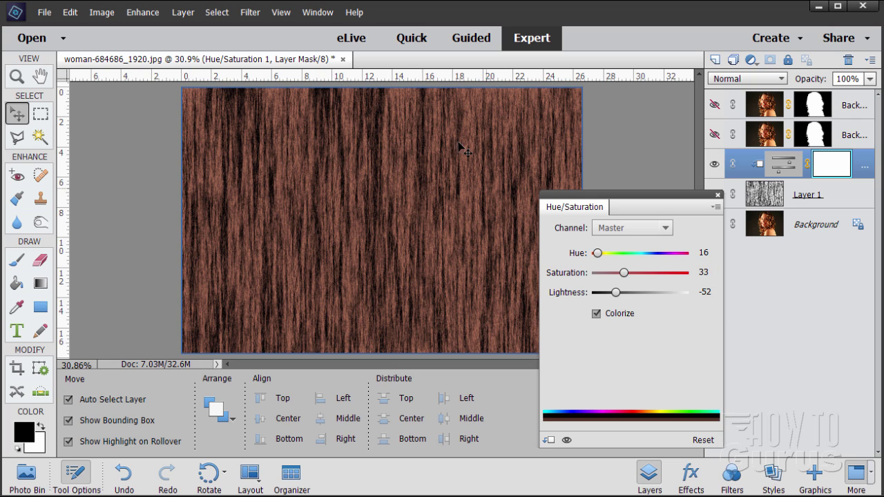
click(717, 197)
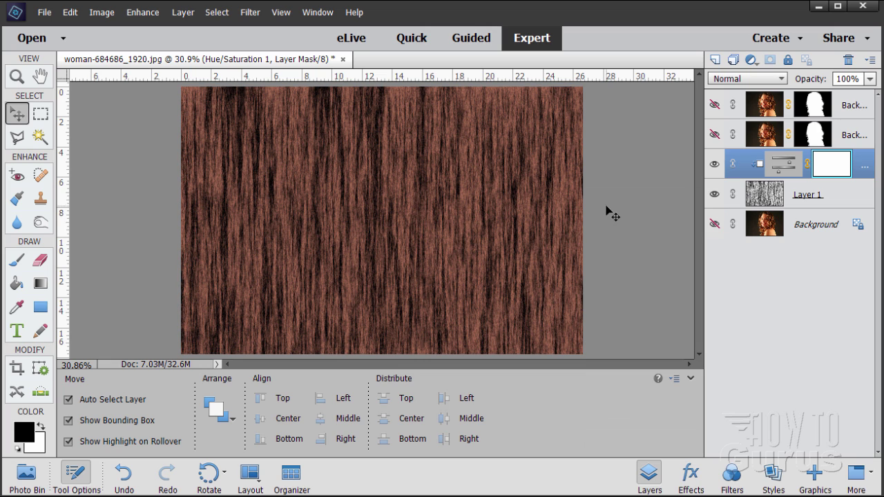
Step: Show the masked Background copy, hide Background copy 2, and select Background copy
click(714, 134)
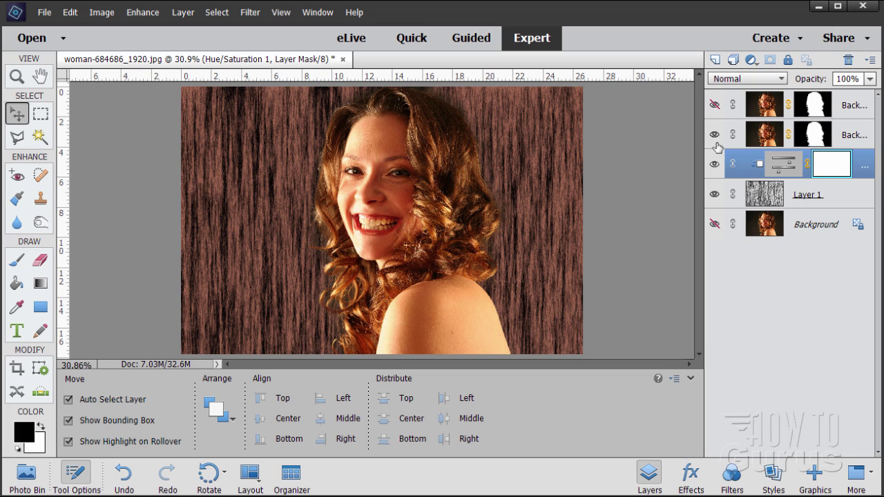
click(715, 105)
click(752, 112)
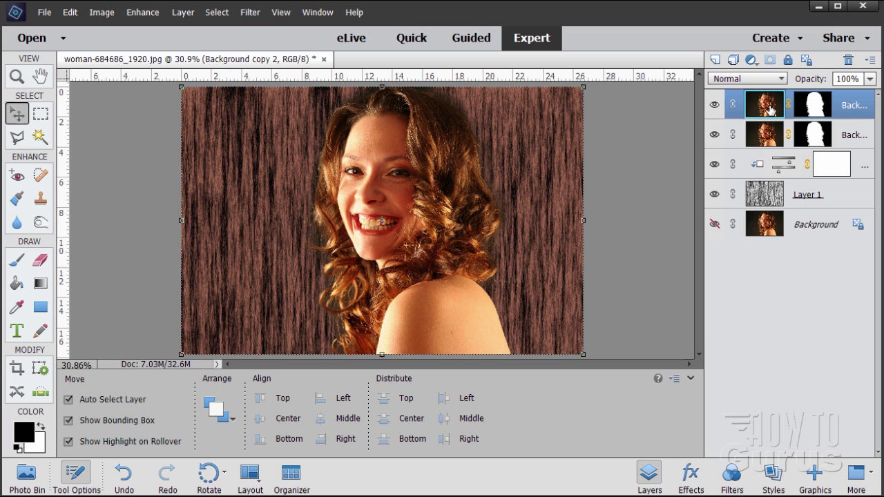
click(714, 105)
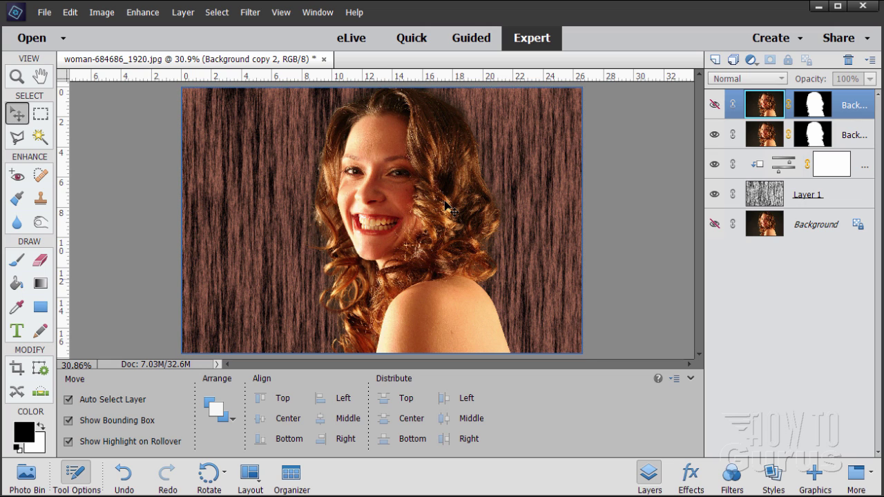
click(763, 141)
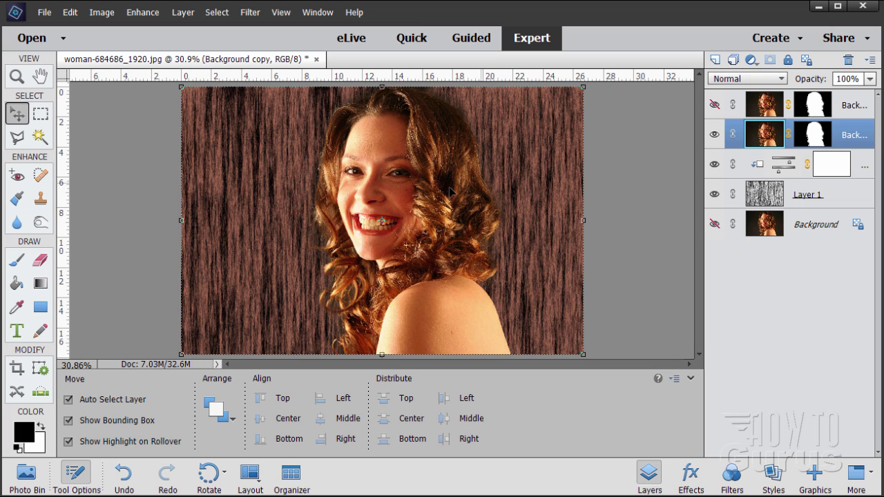
Step: Apply a 10-pixel Gaussian Blur to the Background copy portrait
click(250, 13)
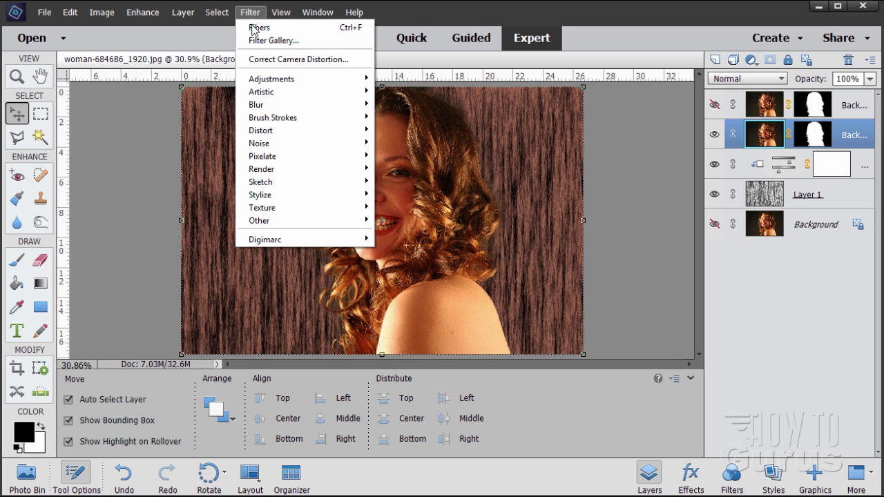
mouse_move(269, 104)
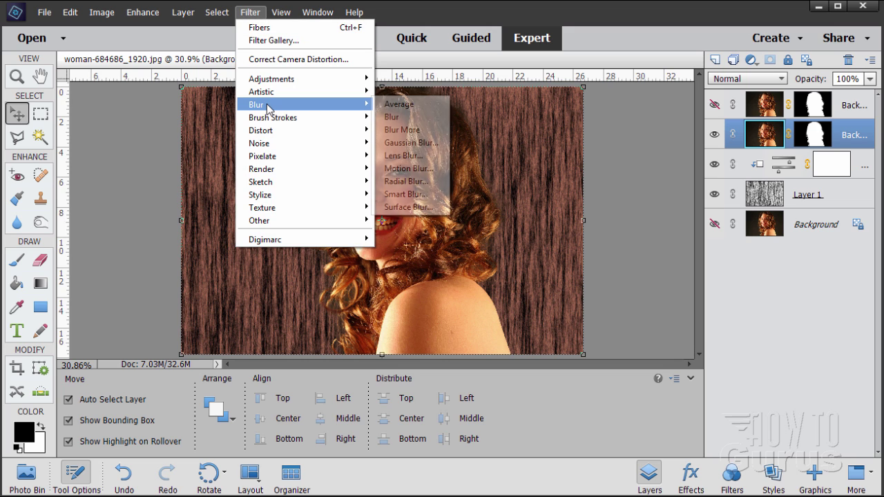
click(423, 145)
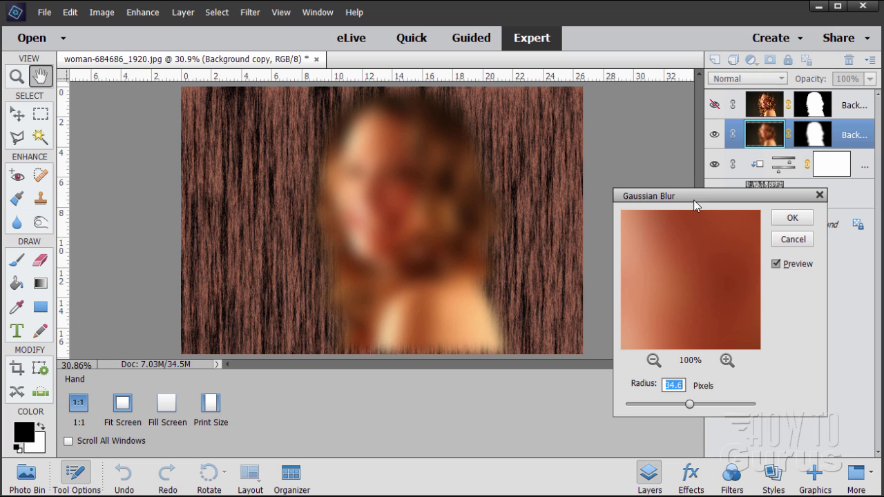
drag(695, 204, 656, 192)
click(634, 374)
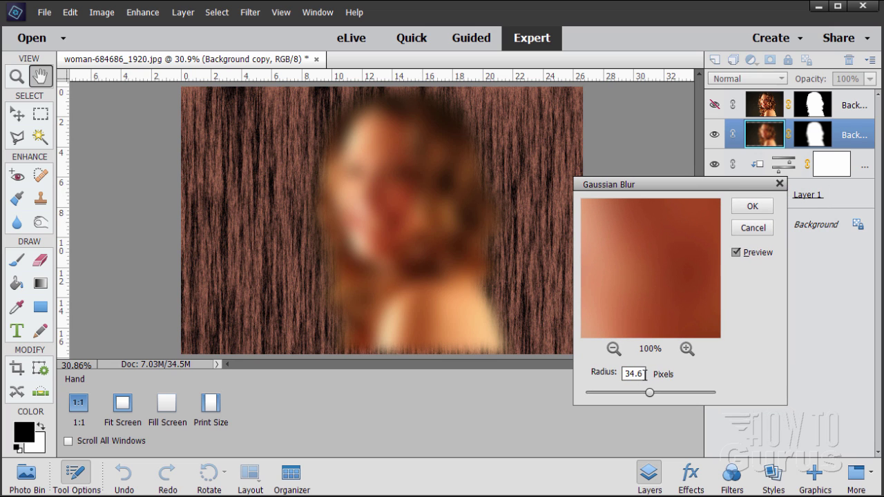
drag(644, 373, 607, 366)
text(10)
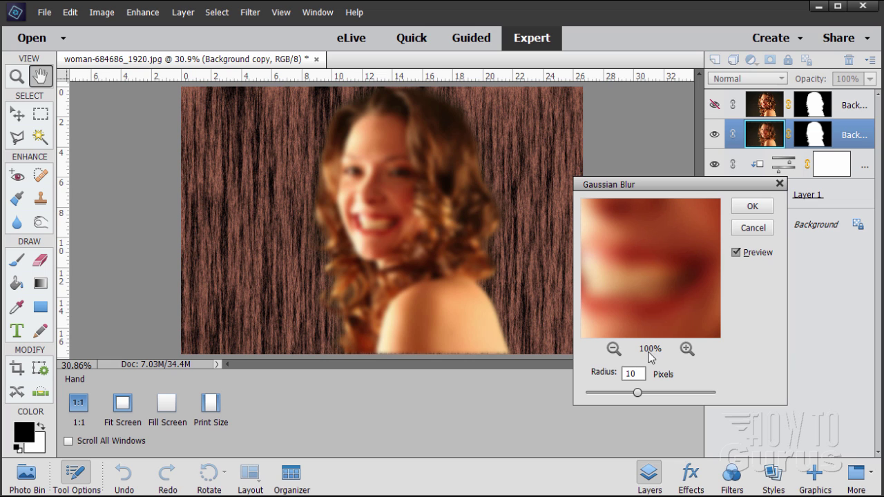
click(760, 213)
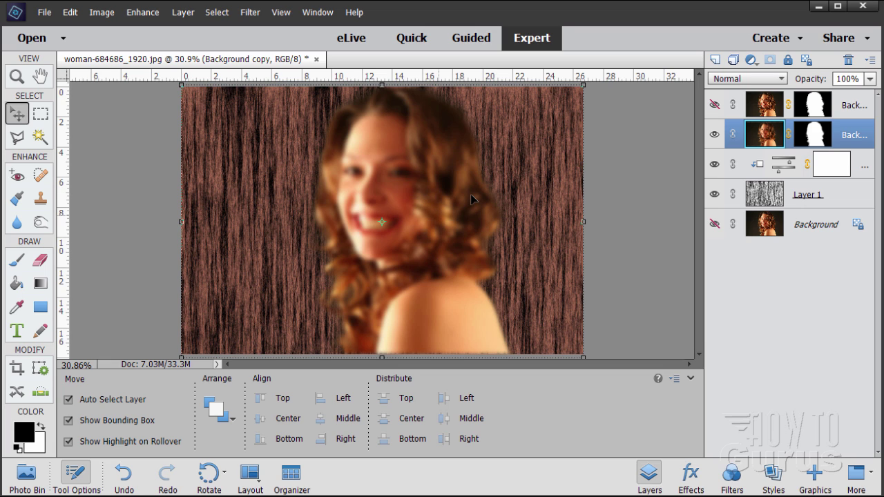
Step: Compare against the sharp Background copy 2 by showing it, selecting it, and hiding it again
click(714, 105)
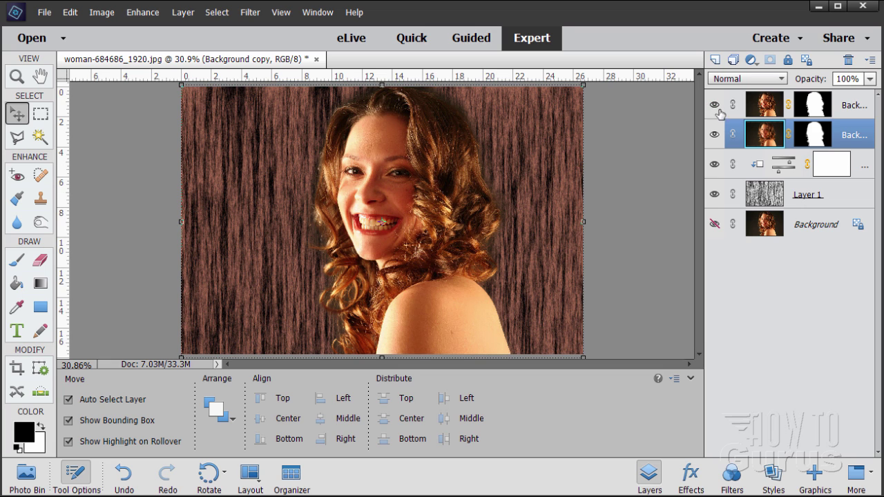
click(768, 108)
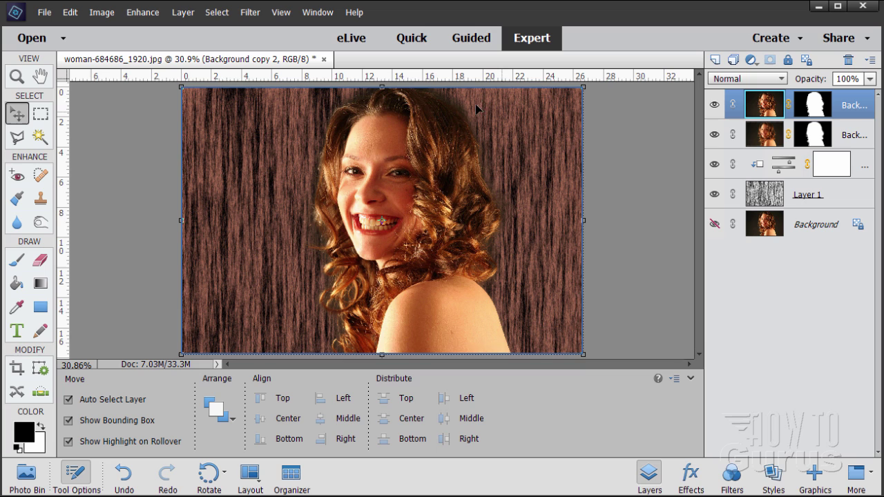
click(715, 105)
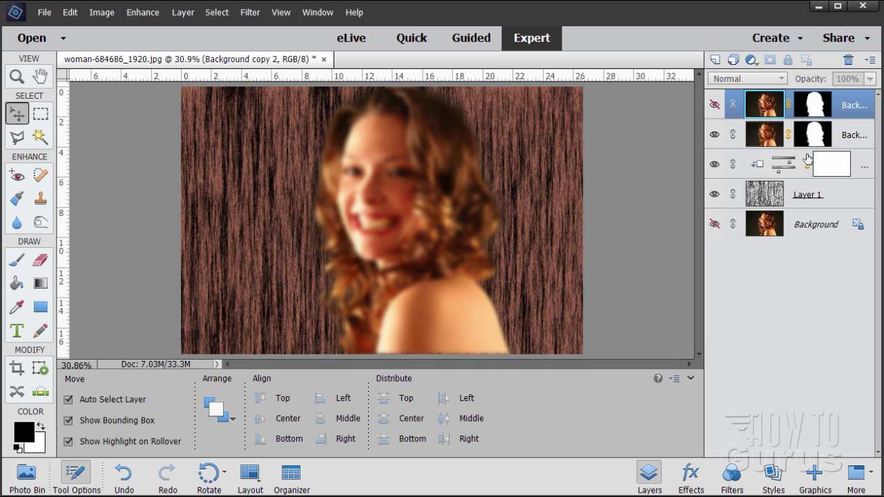
Step: Select Layer 1 and soften its wood-fiber texture with a 10-pixel Gaussian Blur
click(771, 197)
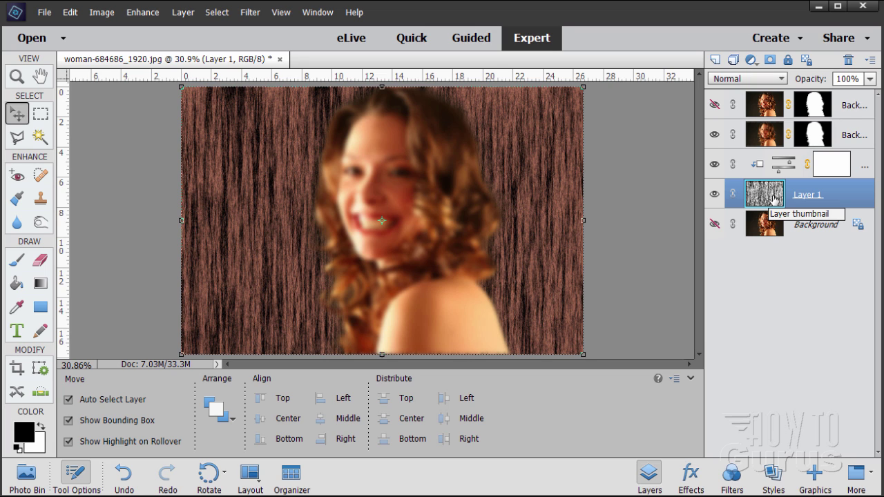
click(250, 12)
mouse_move(266, 104)
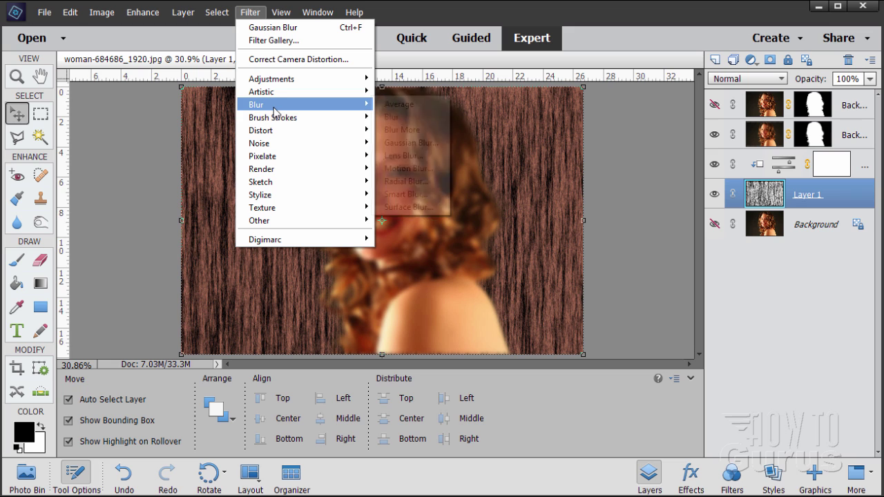
click(410, 142)
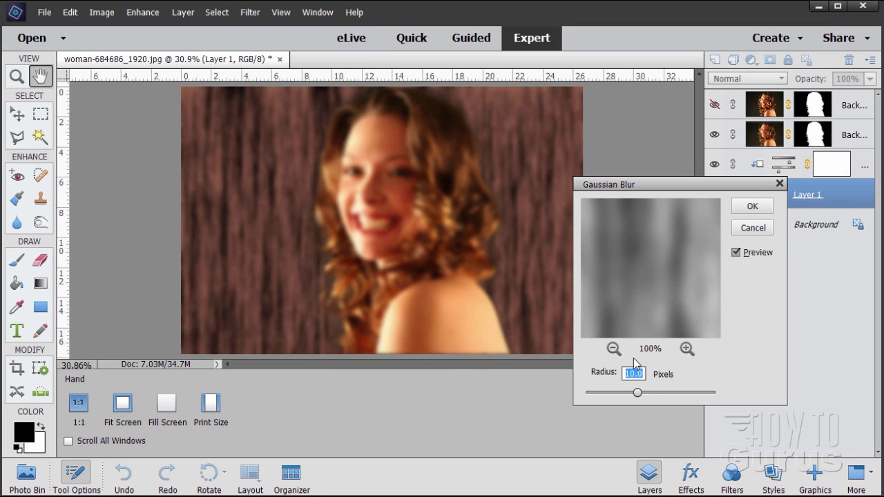
click(752, 206)
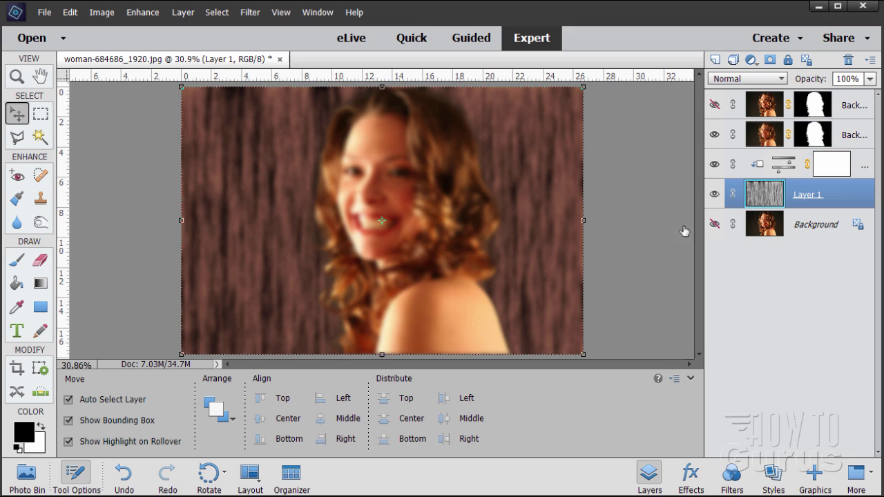
Step: Show Background copy 2 again and load its layer mask as a selection around the woman
click(714, 104)
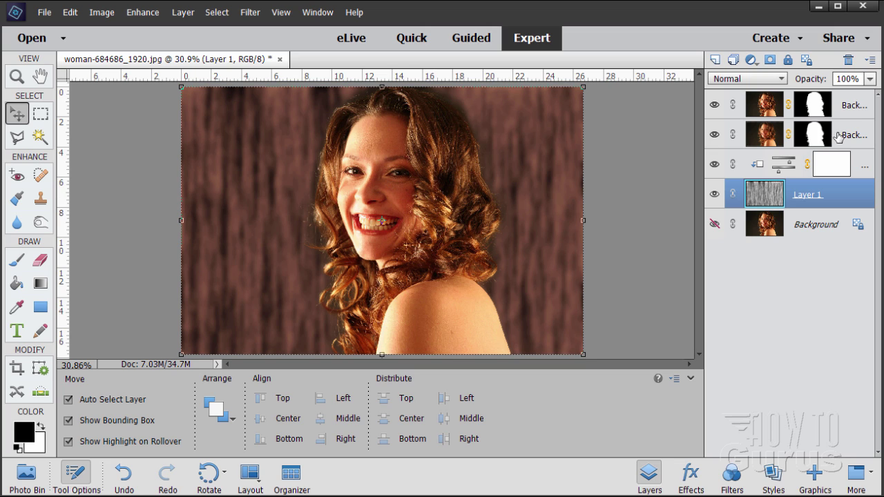
click(817, 103)
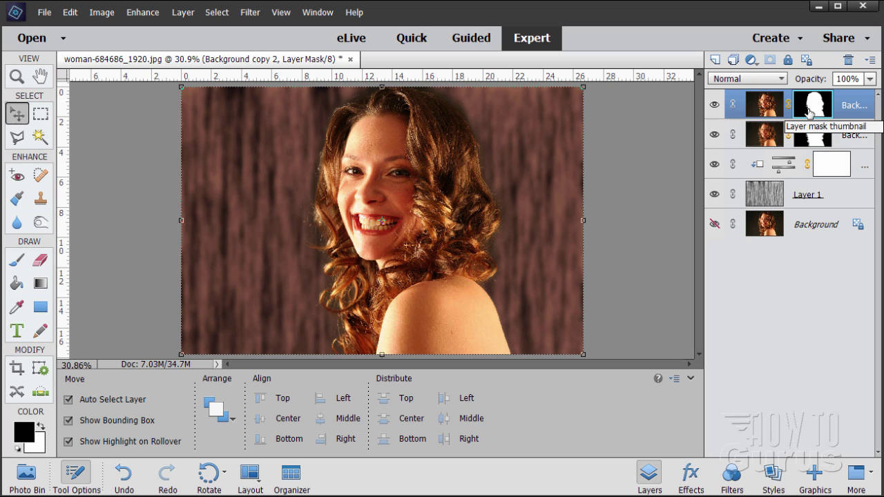
right_click(816, 108)
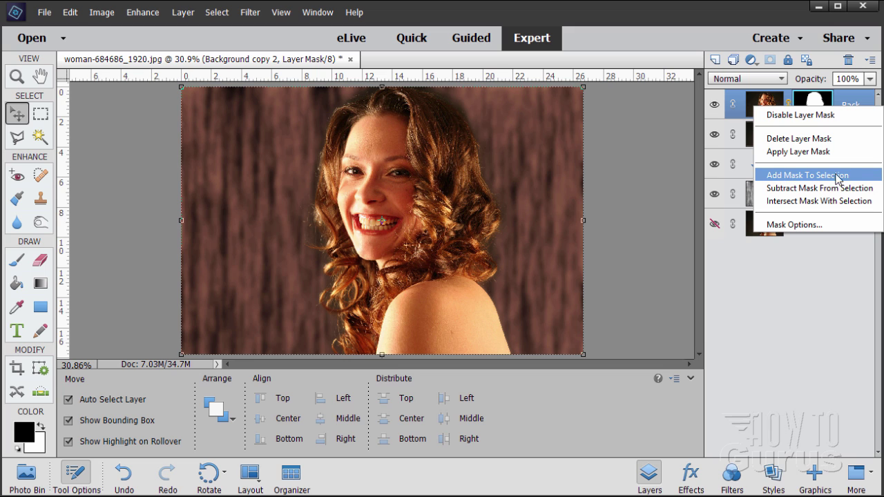
click(809, 175)
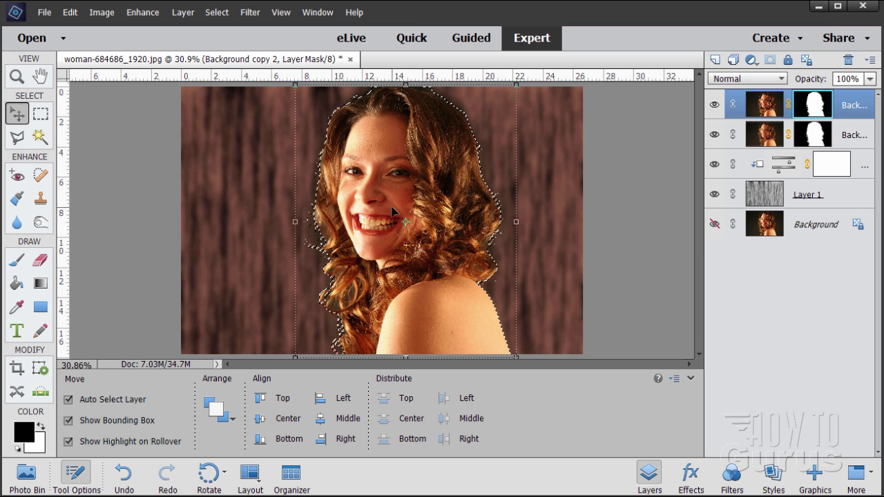
Step: Set the Gradient tool to a Radial black-and-white gradient with Reverse enabled
click(43, 285)
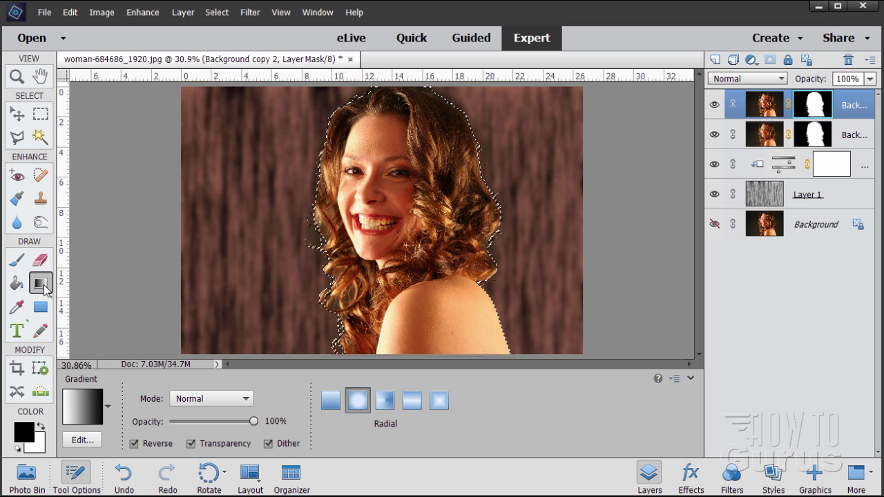
click(135, 446)
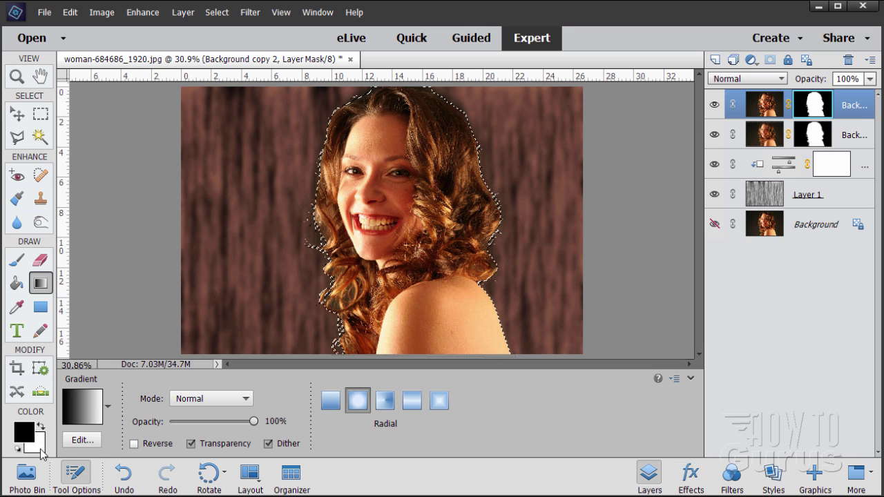
click(83, 415)
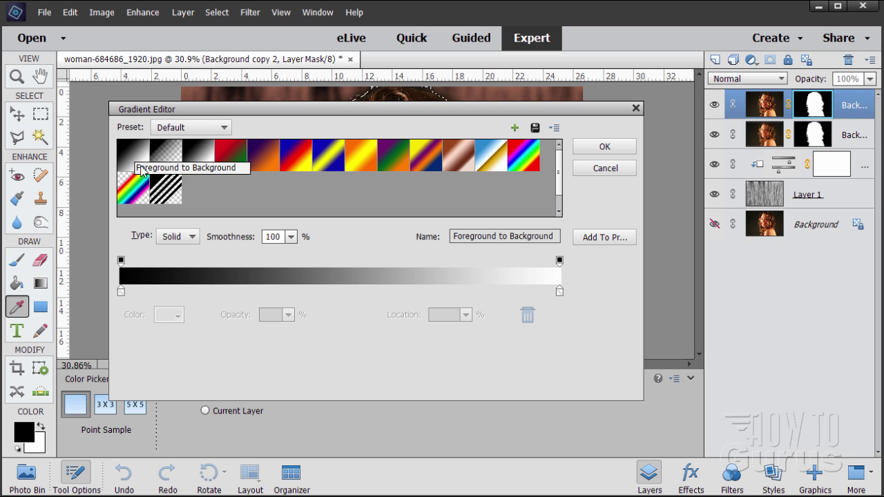
click(614, 169)
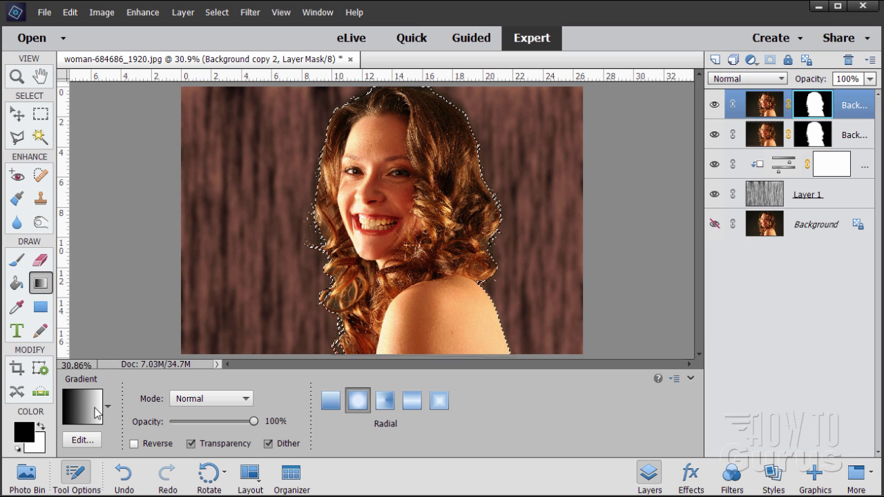
click(135, 444)
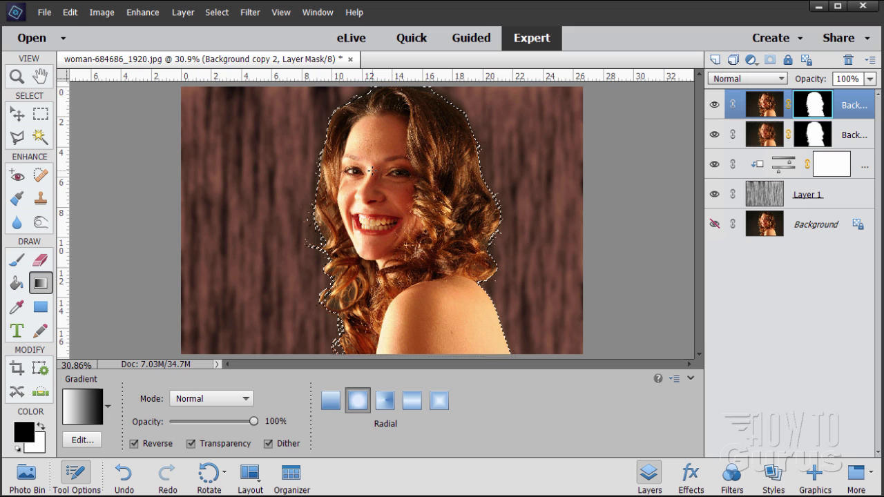
Step: Drag a radial gradient on the mask from the eye past the shoulder, then deselect
drag(372, 169, 405, 327)
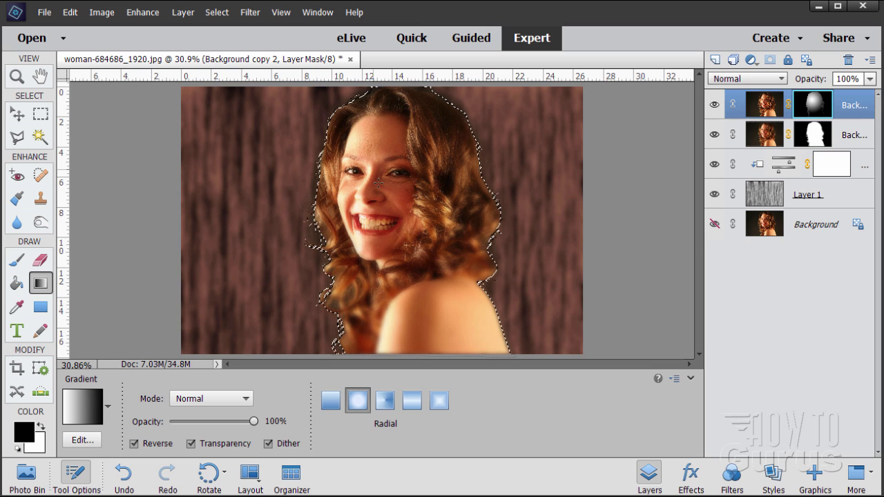
drag(379, 181, 402, 241)
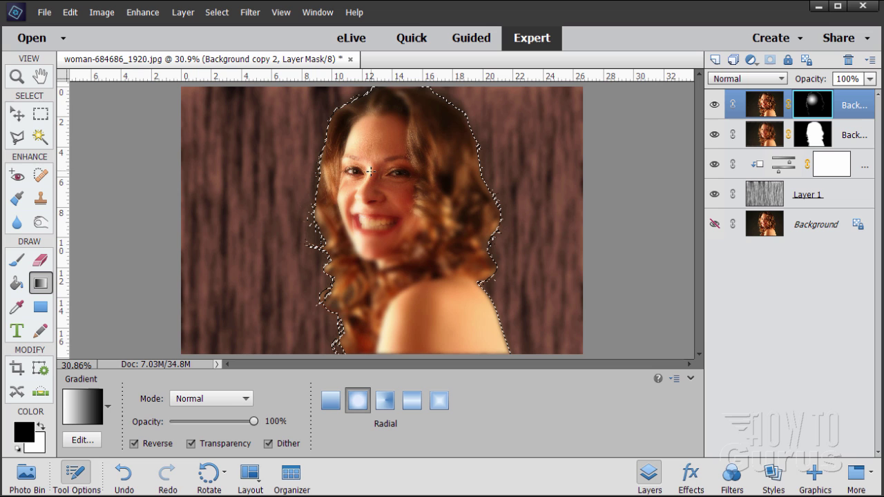
drag(370, 171, 436, 352)
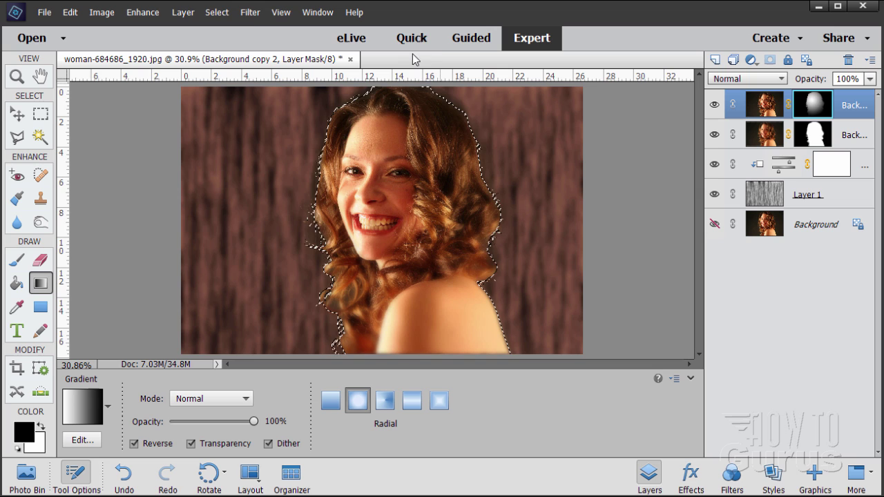
click(218, 12)
click(228, 41)
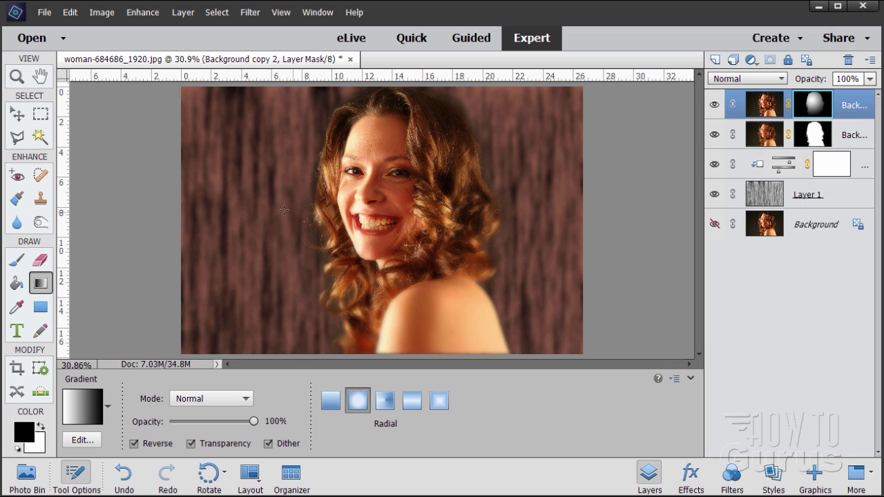
Step: Add a Levels adjustment layer clipped to the wood-fiber Layer 1
click(771, 198)
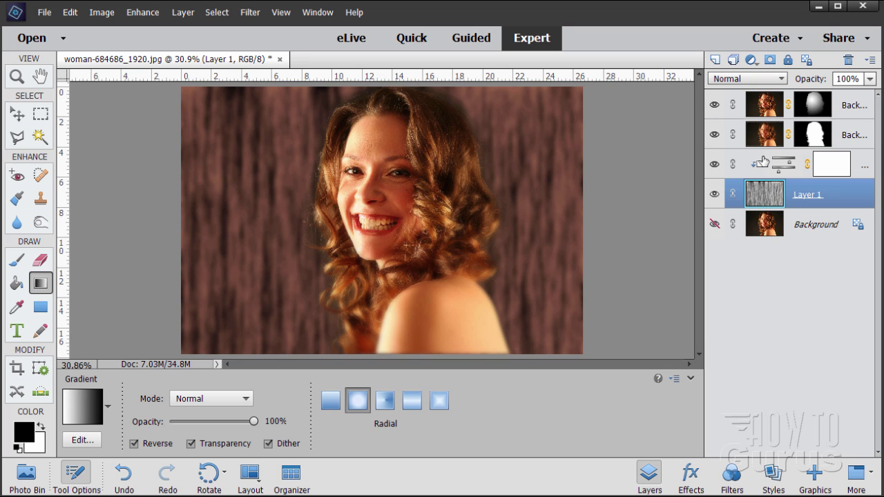
click(785, 160)
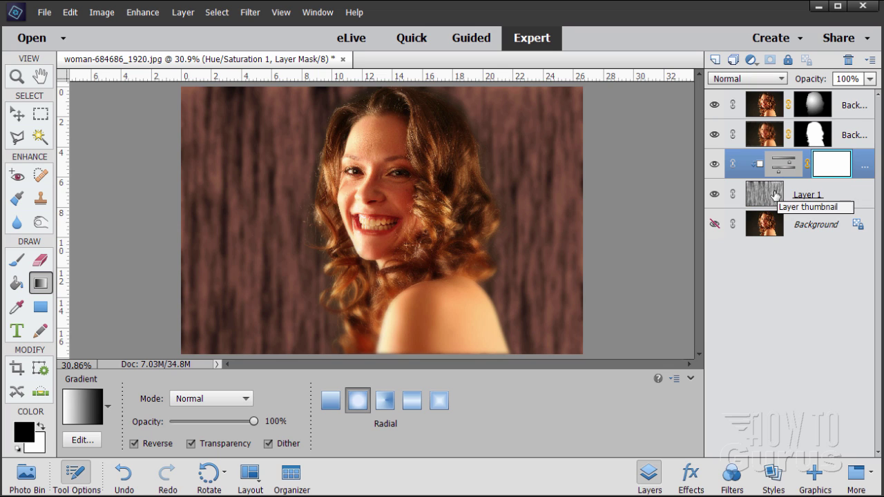
click(768, 193)
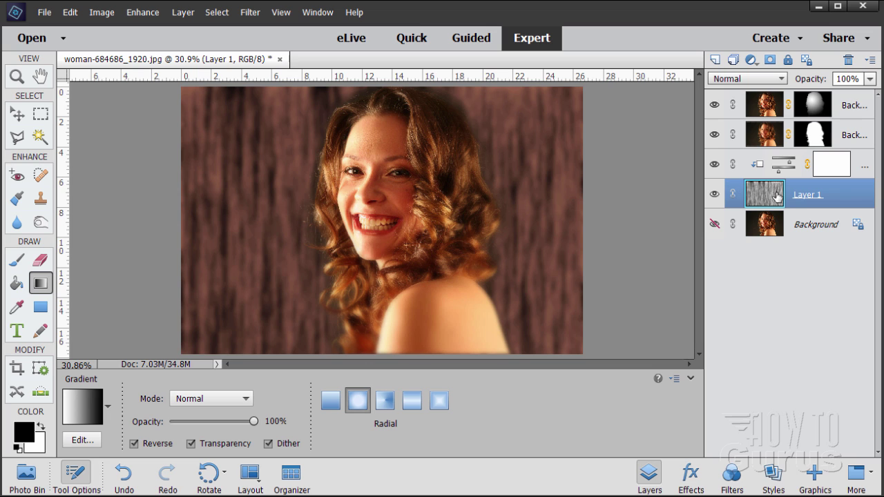
click(183, 12)
mouse_move(222, 121)
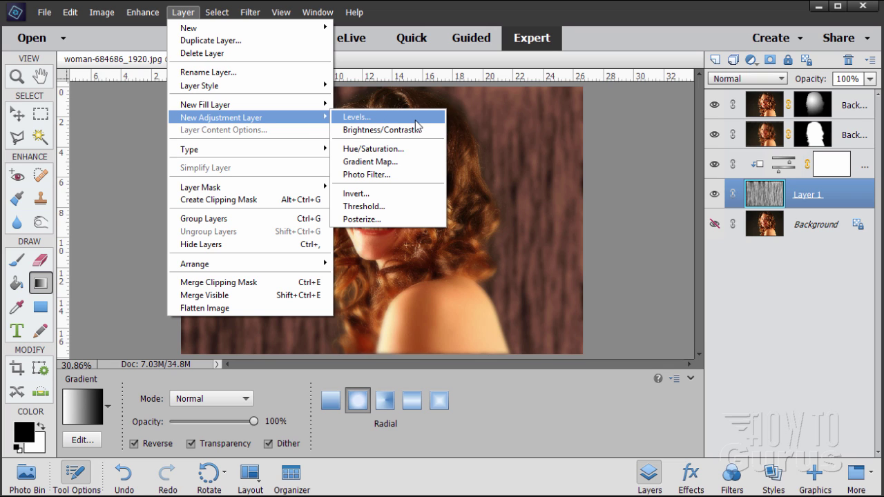
click(355, 119)
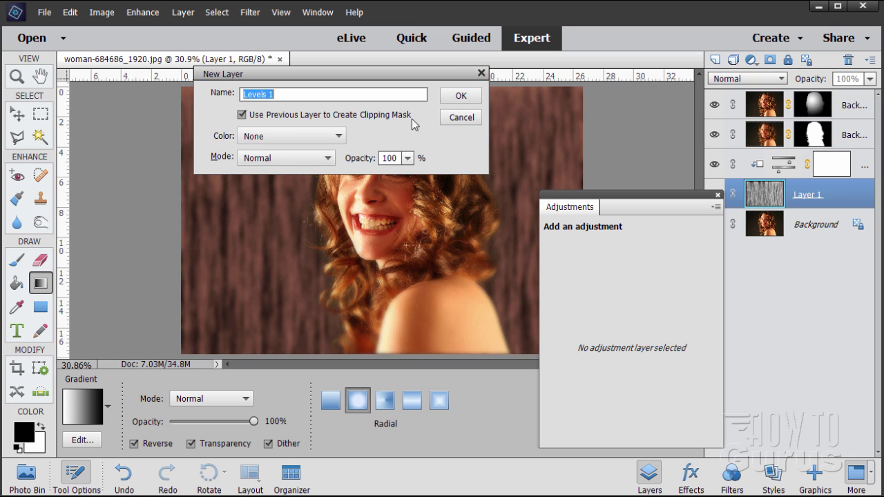
click(460, 95)
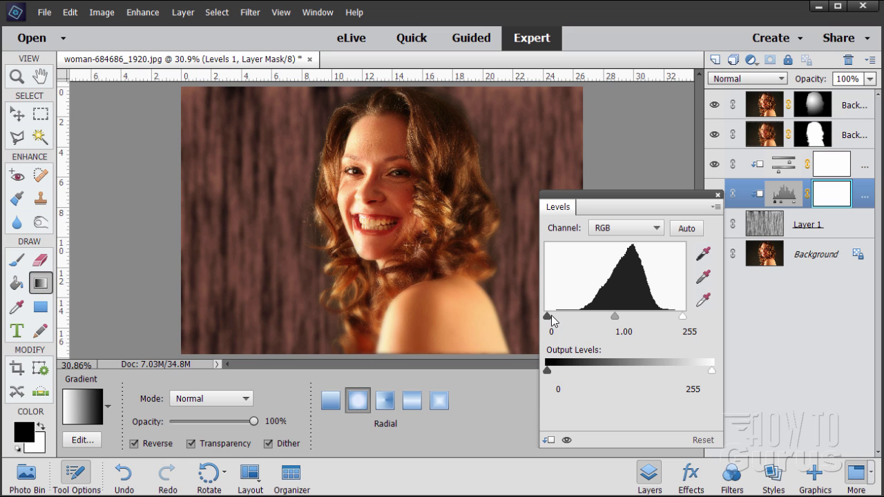
Step: Darken the wood-fiber backdrop with Levels input values 68, 0.64, 255, then close Levels
drag(549, 318, 639, 318)
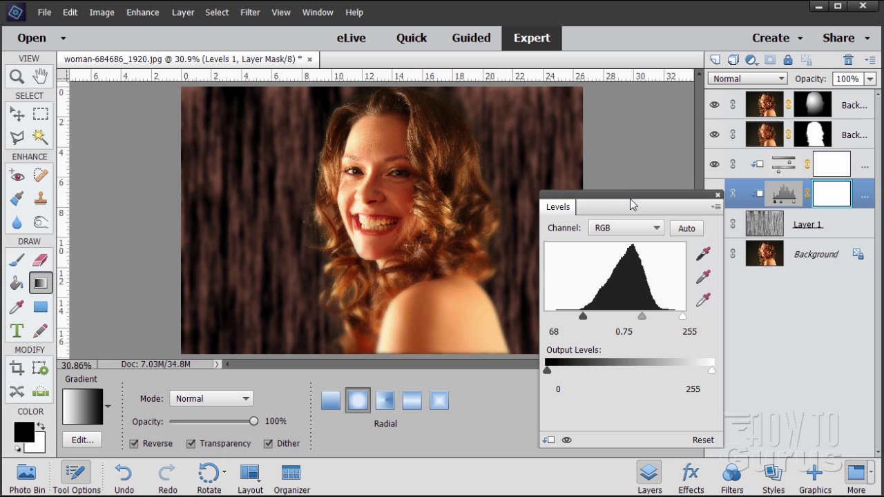
drag(624, 196, 687, 278)
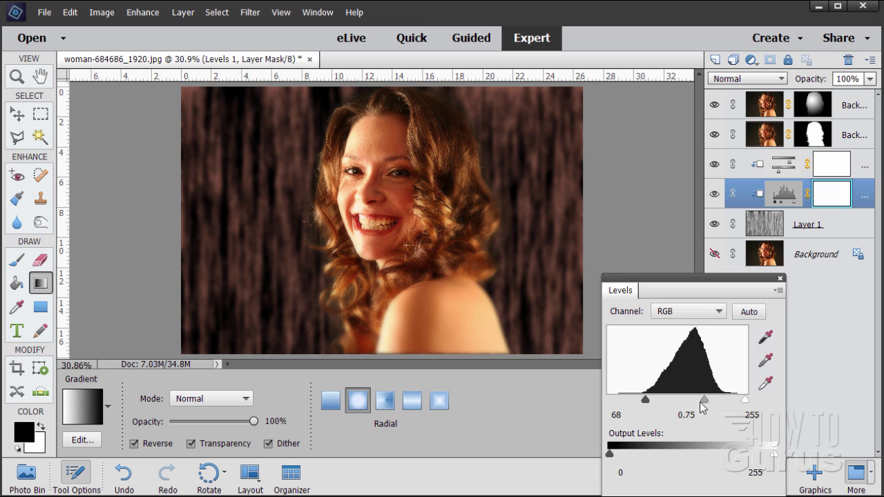
drag(704, 399, 711, 405)
click(780, 279)
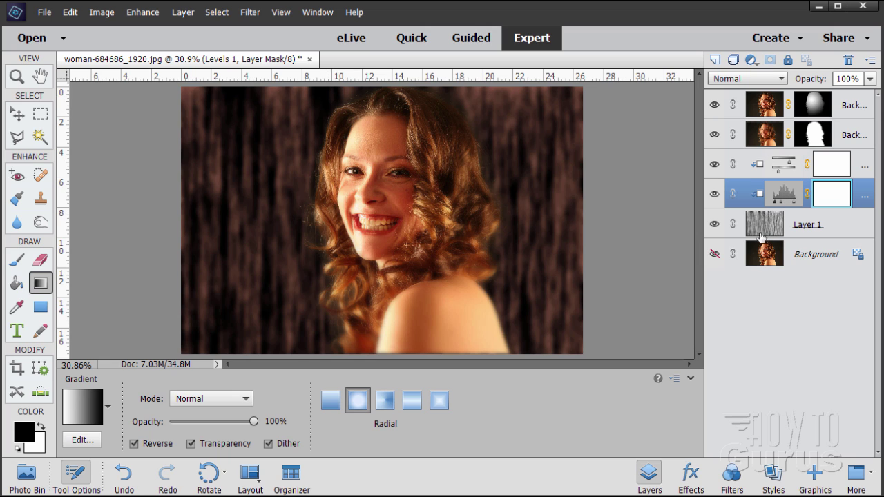
Step: Add empty Layer 2 above Hue/Saturation and polygon-lasso a diagonal band from top-left to bottom-right
click(754, 165)
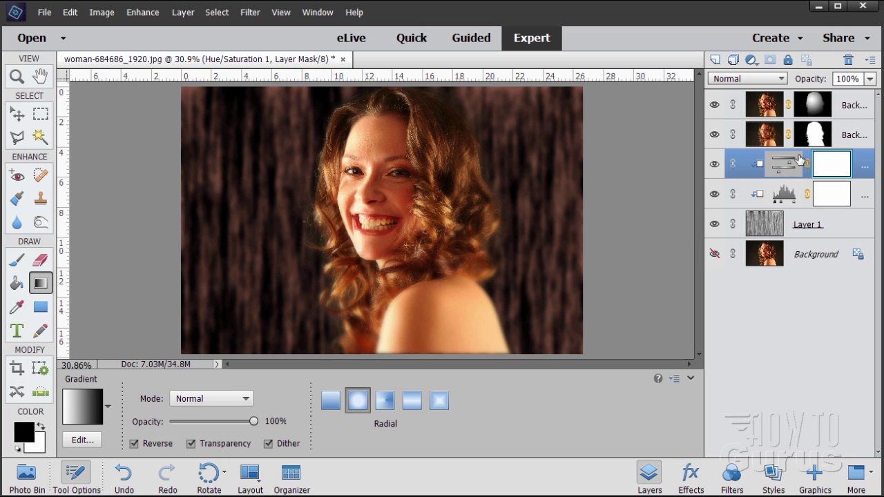
click(715, 60)
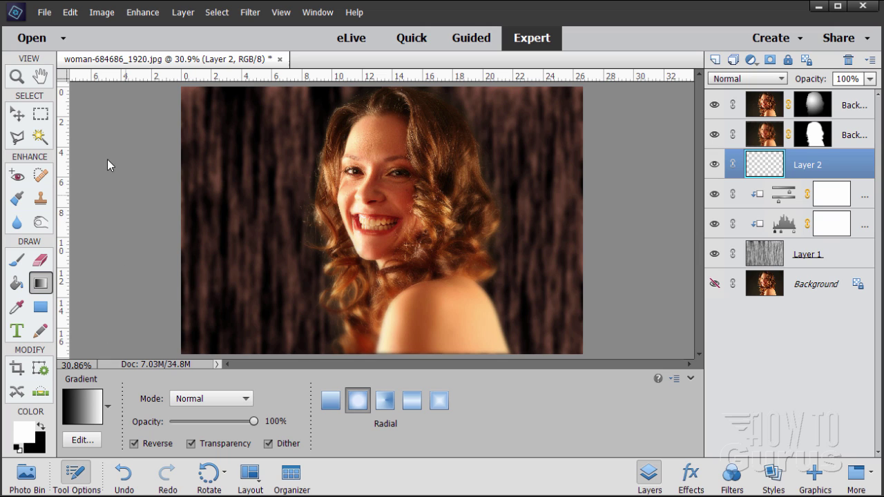
click(19, 139)
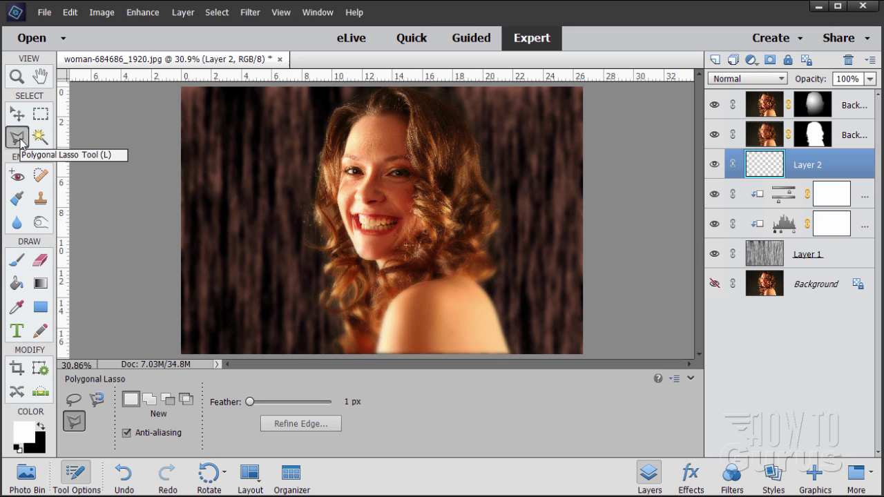
click(233, 85)
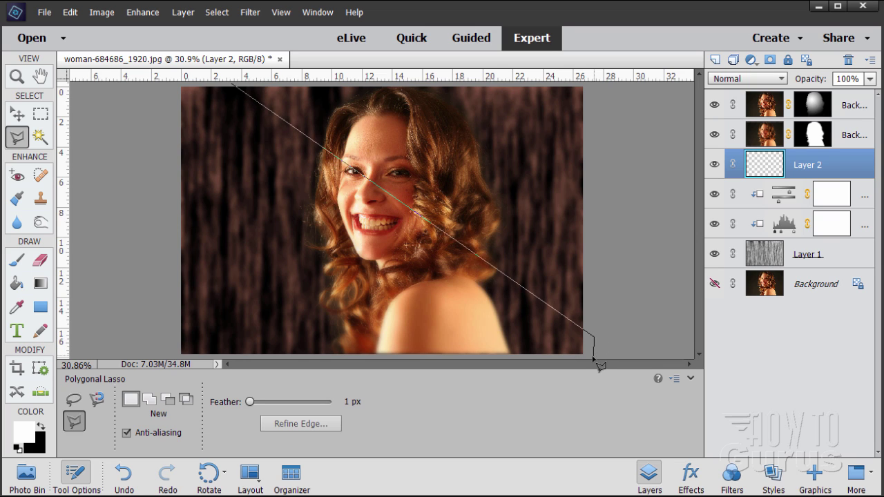
click(592, 356)
click(416, 358)
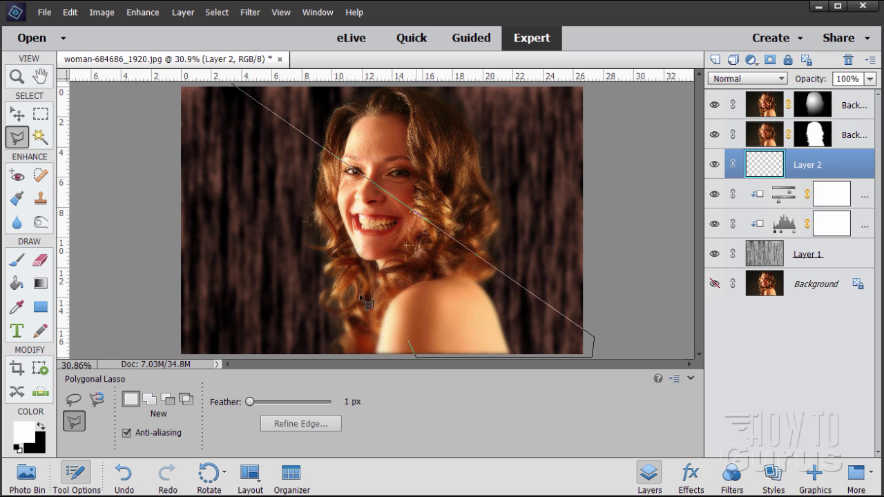
click(196, 87)
click(238, 90)
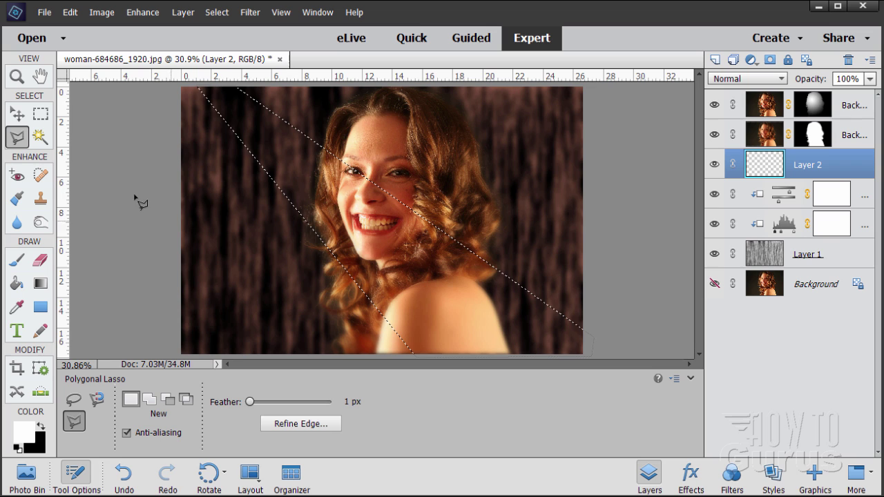
Step: Fill the band on Layer 2 with white, deselect, and set Layer 2 to Overlay
click(16, 283)
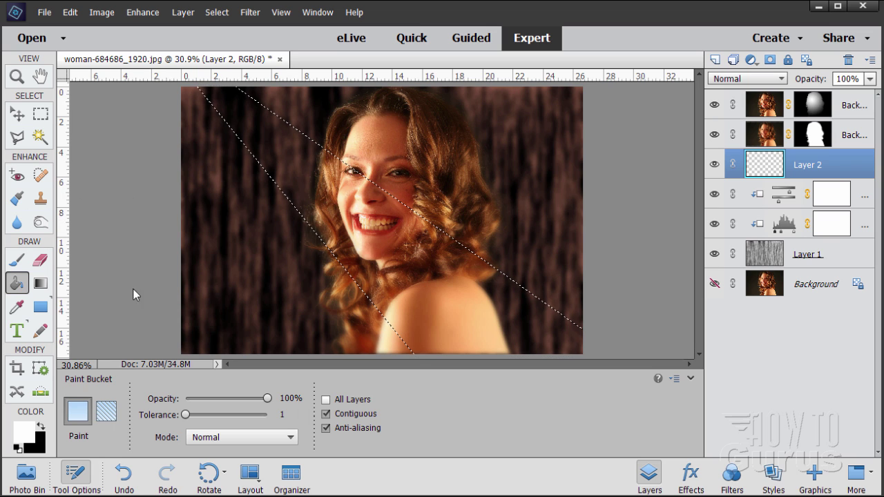
click(289, 167)
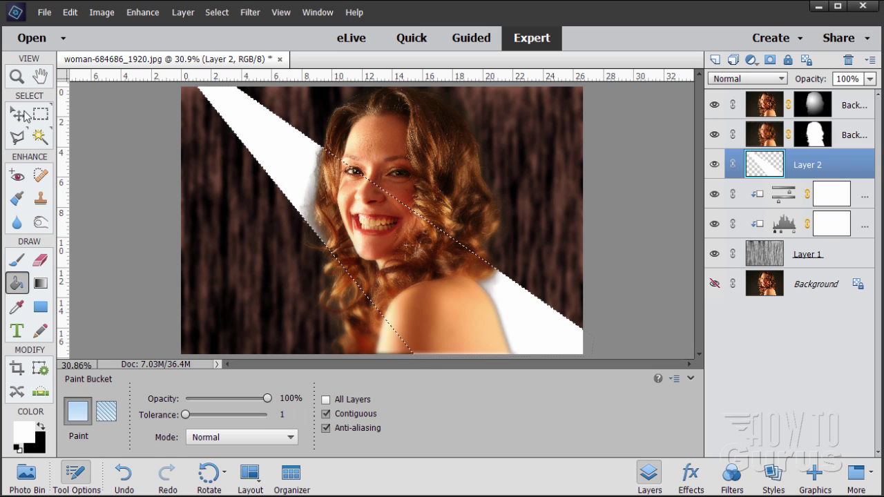
key(v)
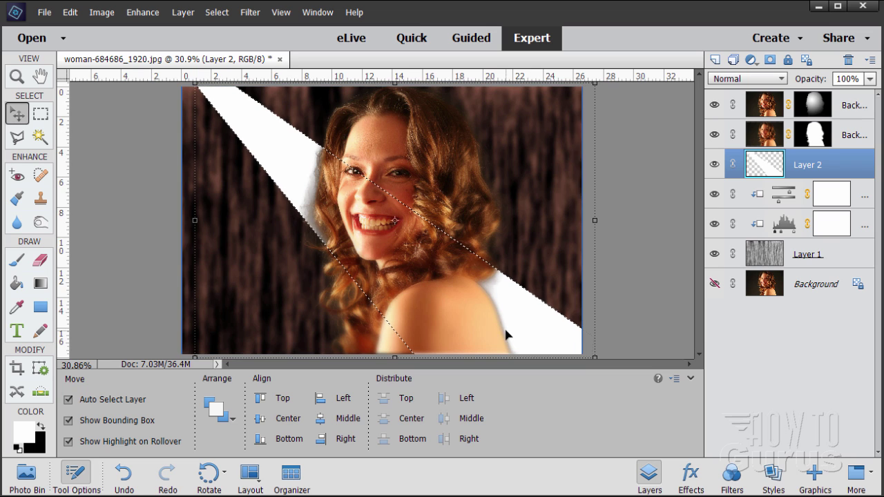
click(216, 12)
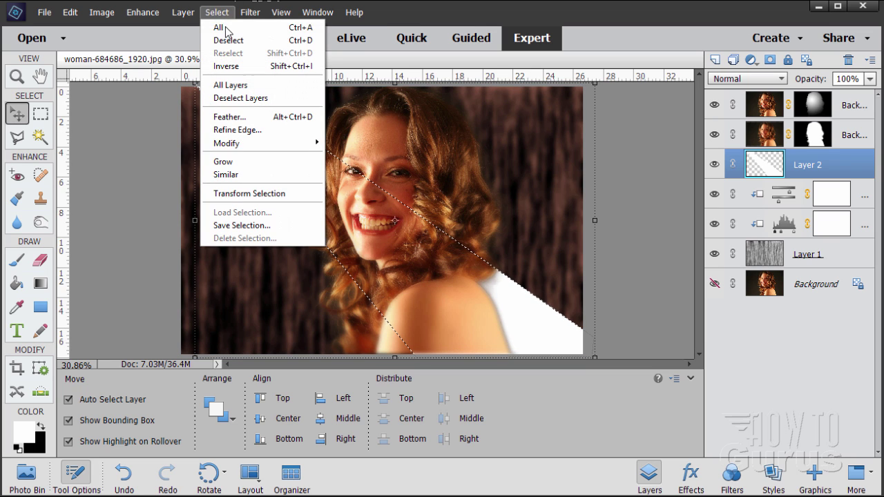
click(228, 41)
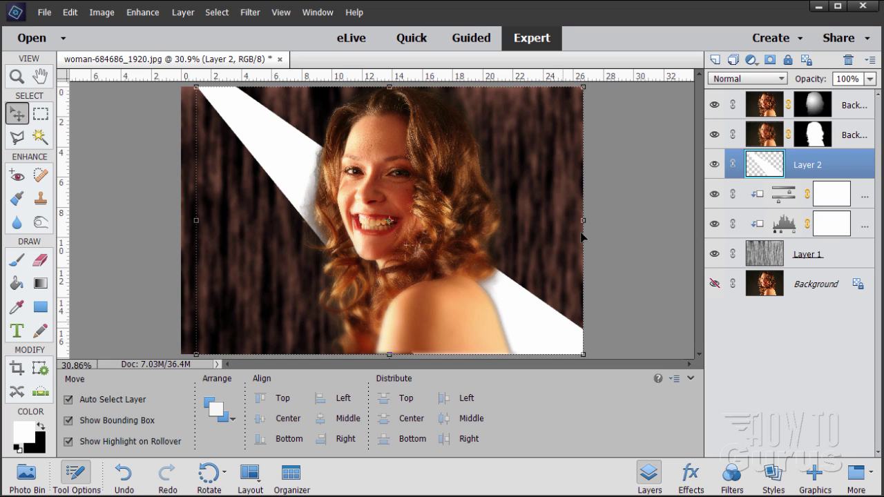
click(754, 82)
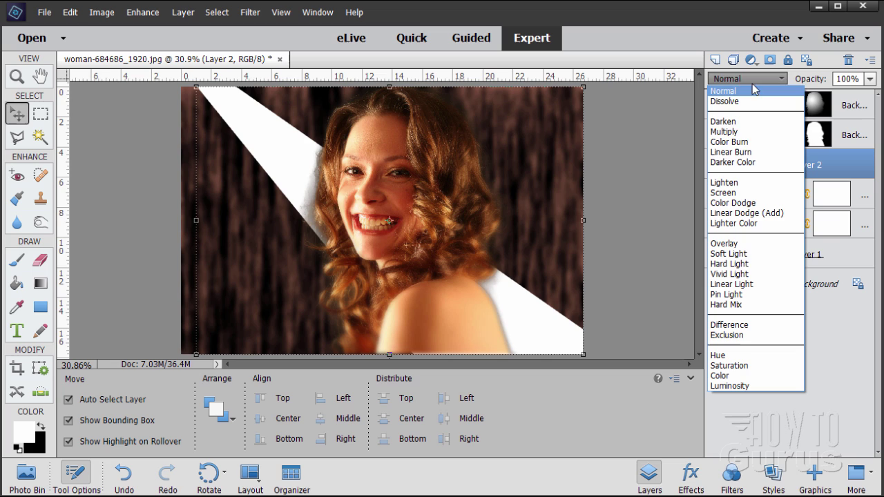
click(731, 244)
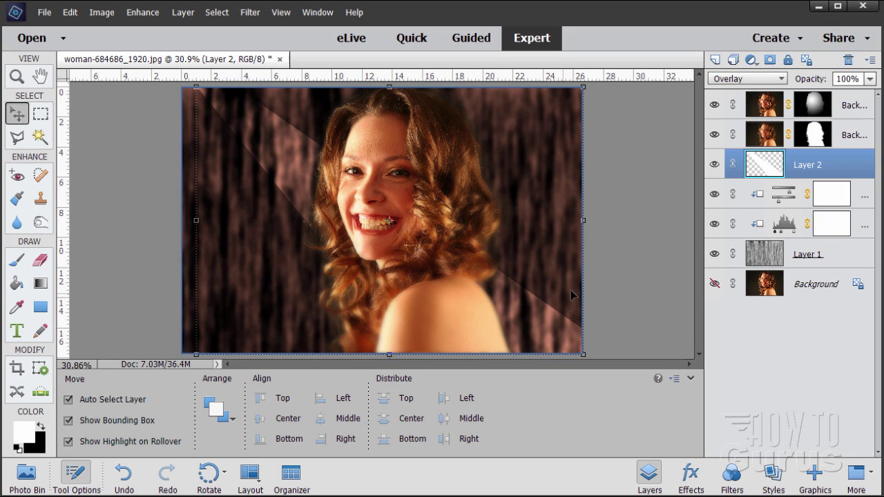
Step: Soften the Layer 2 light streak with a 30-pixel Gaussian Blur, then select the Background layer
click(251, 12)
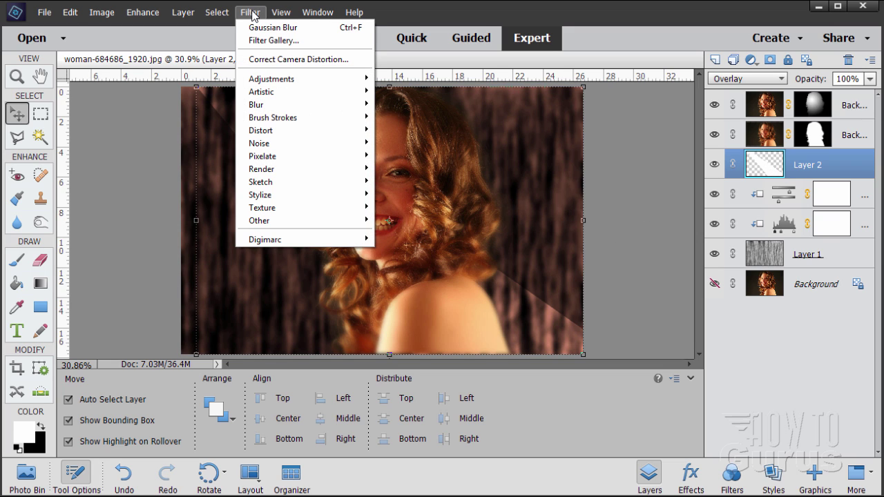
mouse_move(276, 104)
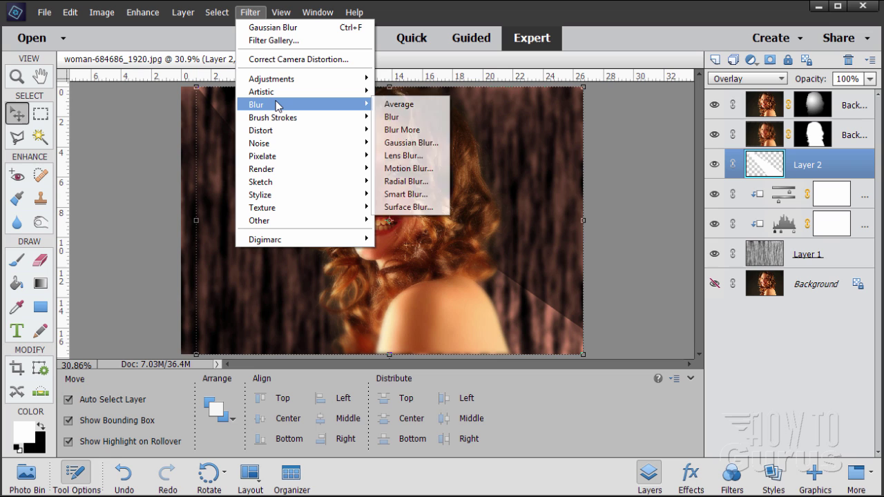
click(400, 143)
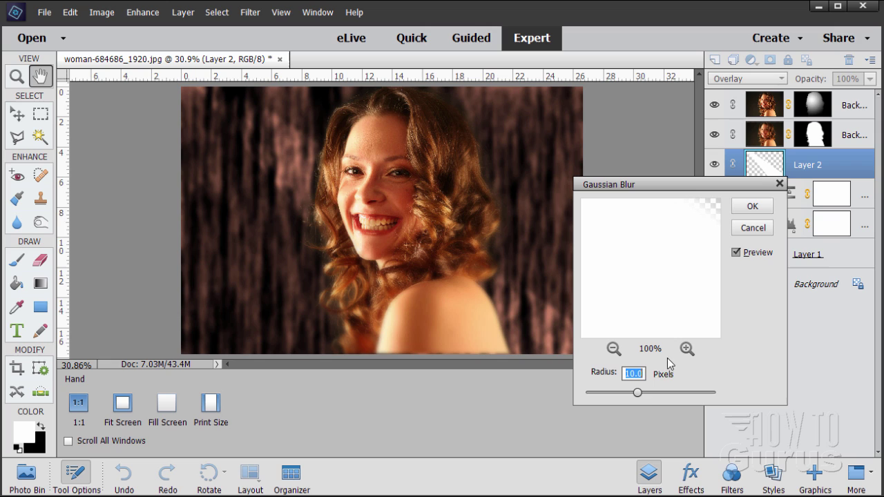
drag(644, 397, 649, 397)
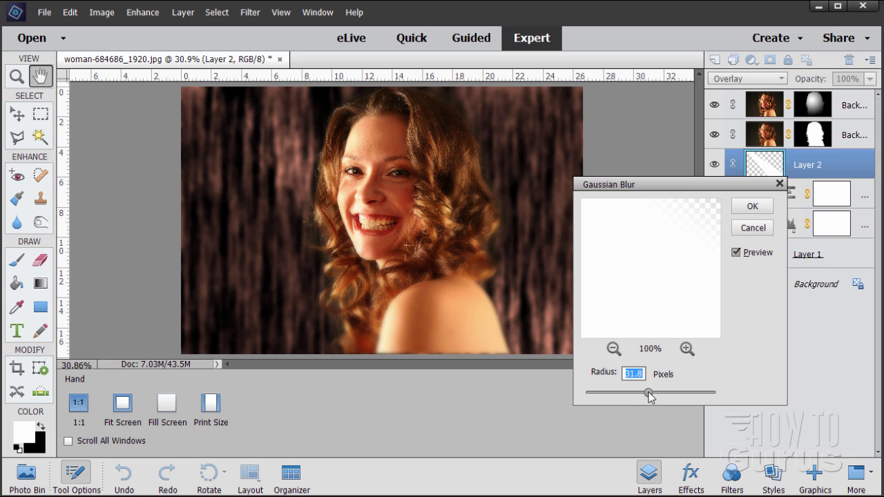
text(30)
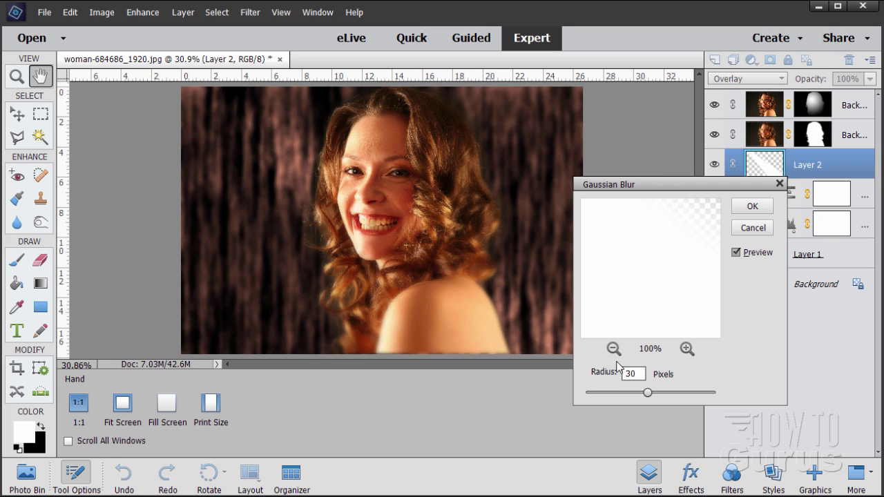
click(752, 205)
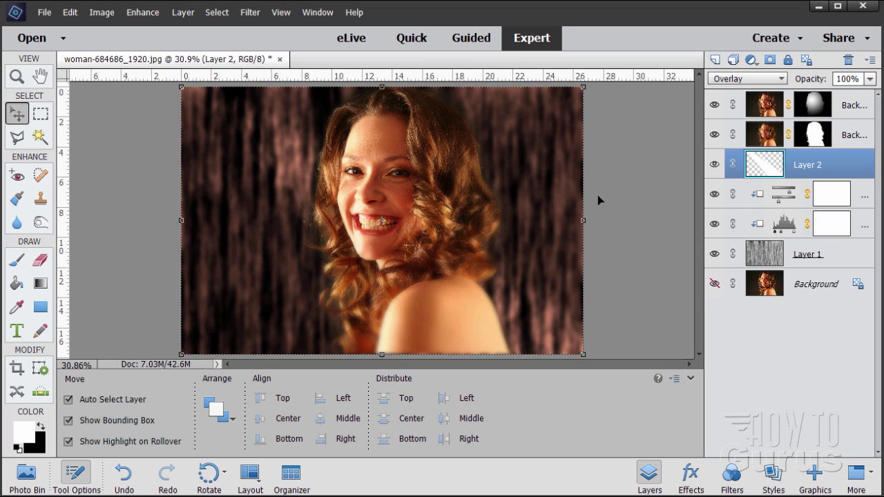
click(815, 284)
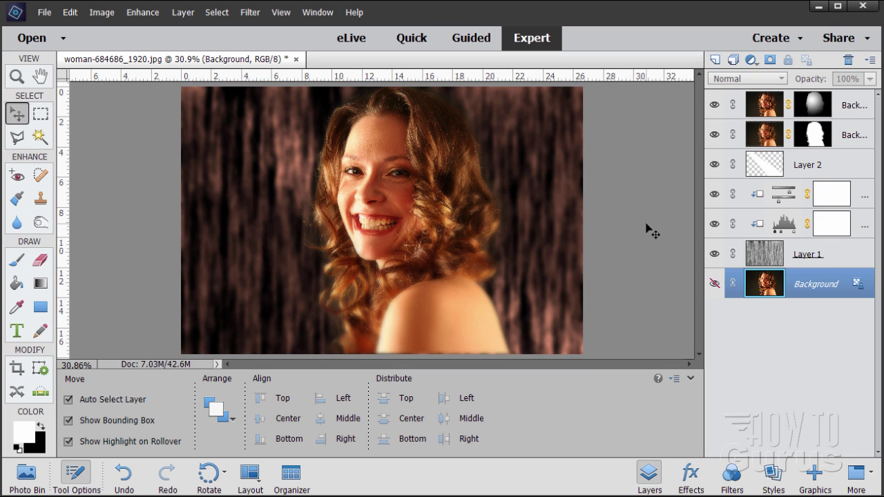
Step: Apply a Correct Camera Distortion vignette to Layer 1 with Amount -100 and Midpoint +32
click(774, 261)
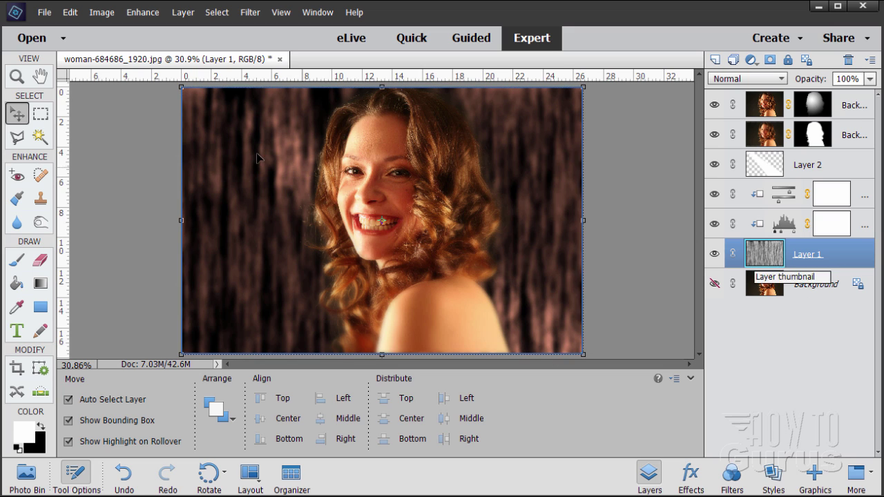
click(249, 13)
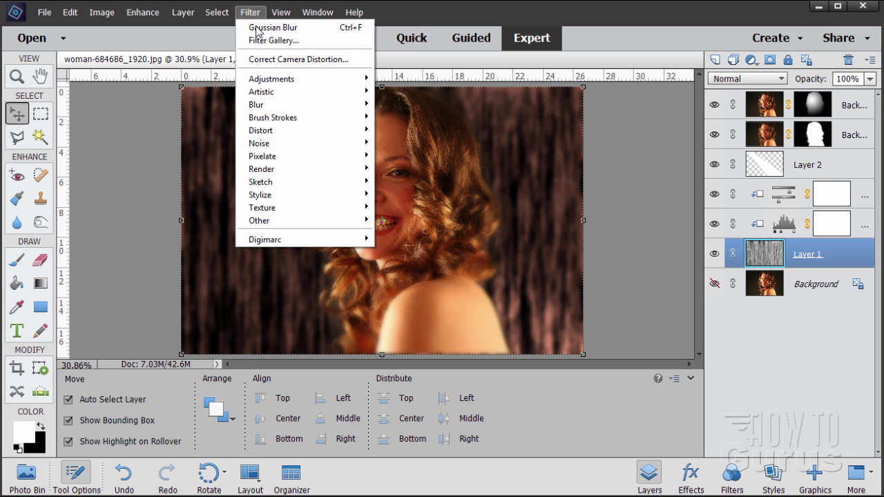
click(298, 61)
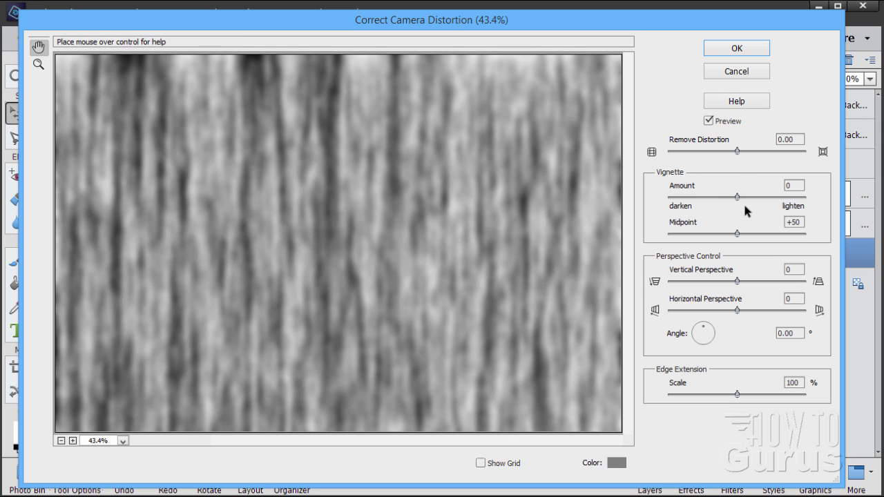
drag(737, 198, 669, 202)
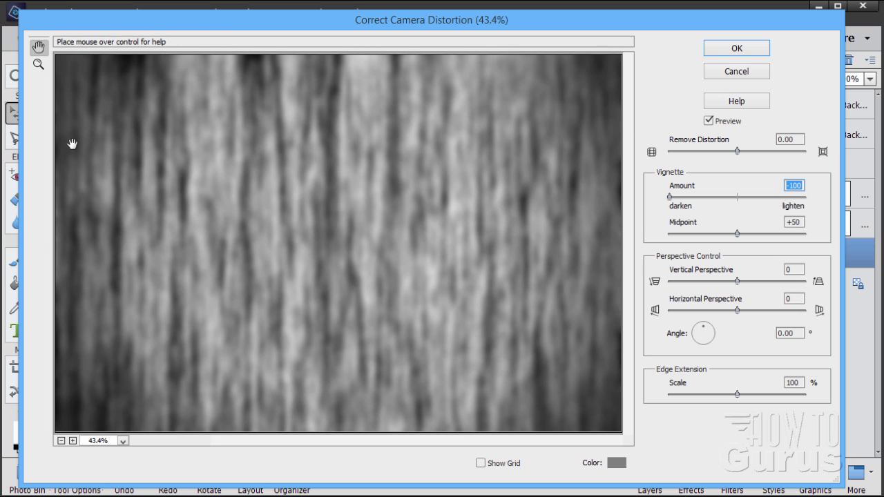
mouse_move(669, 199)
mouse_down()
mouse_move(697, 202)
mouse_move(659, 202)
mouse_up()
drag(738, 235, 718, 239)
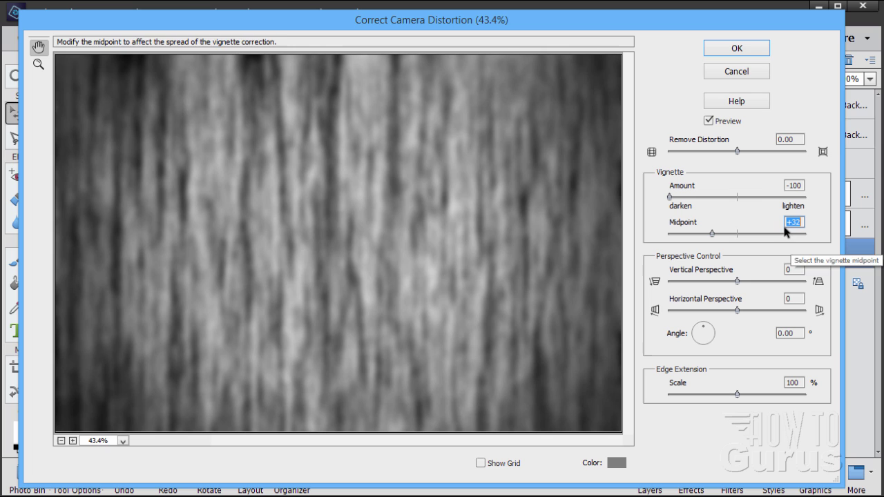
click(731, 49)
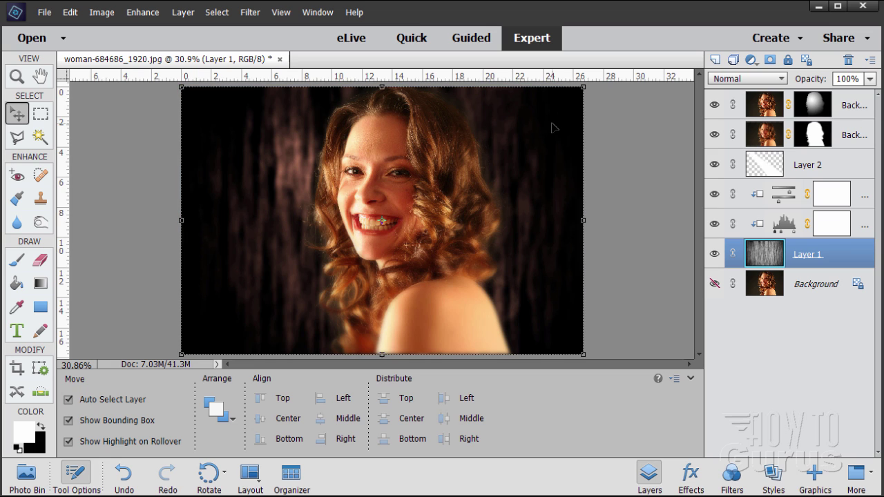
Step: Undo the previous camera distortion vignette and reselect the wood-fiber Layer 1
click(69, 12)
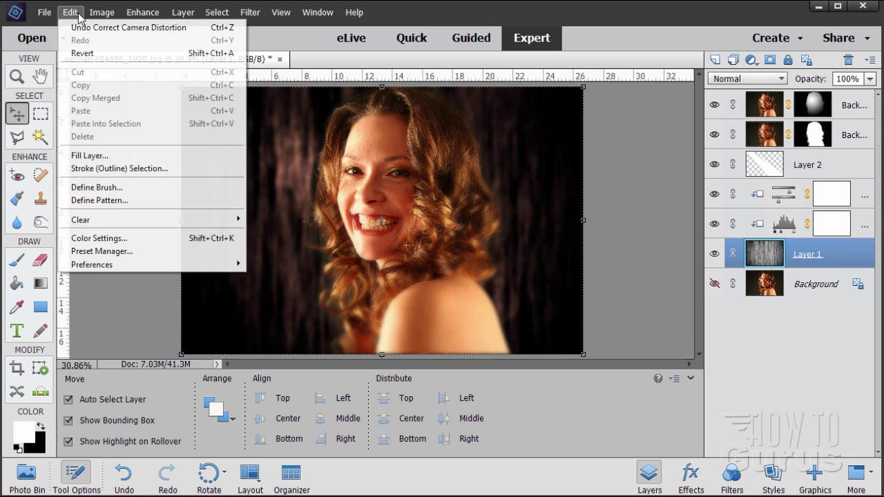
click(80, 30)
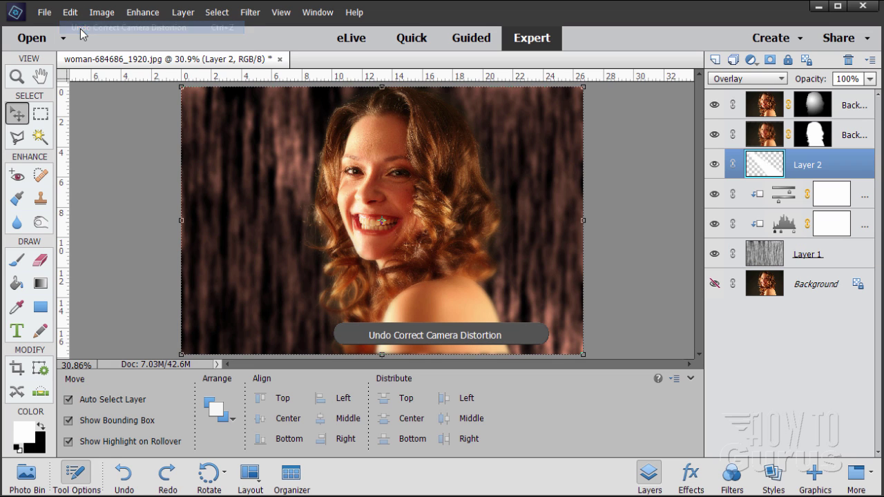
click(250, 12)
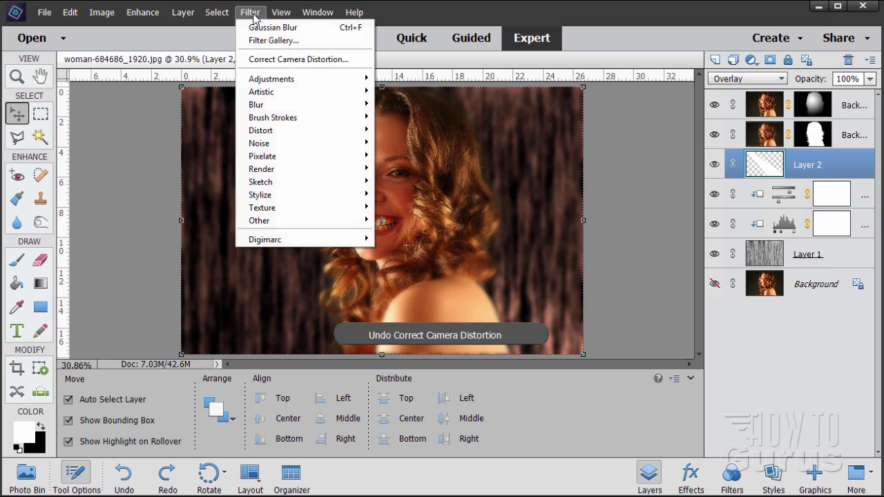
click(284, 62)
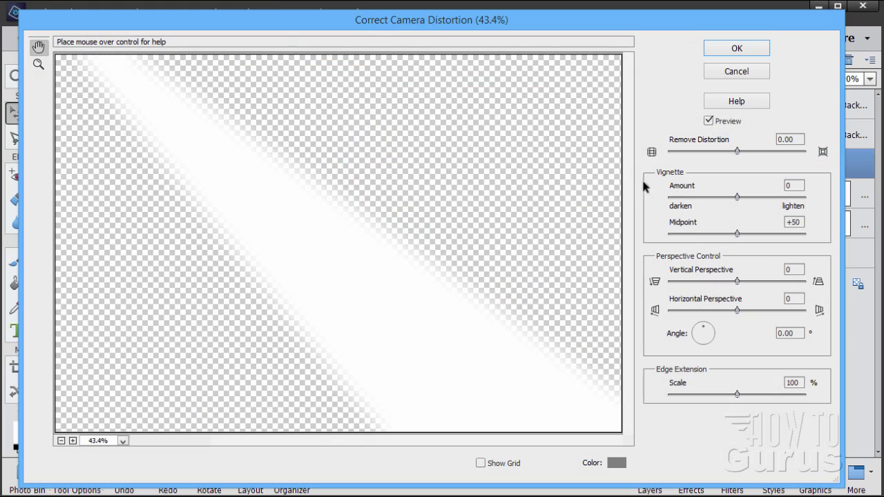
click(738, 76)
click(774, 259)
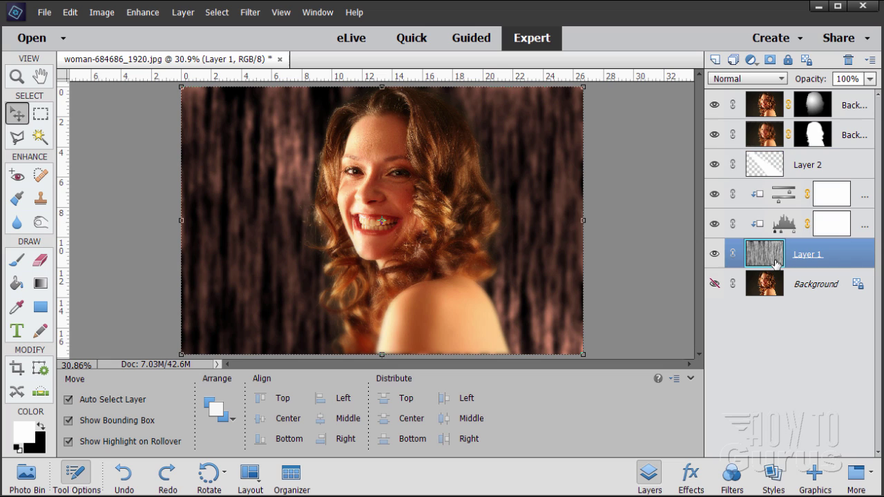
Step: Apply a maximum -100 vignette with Midpoint +50 to Layer 1's edges
click(247, 12)
click(280, 60)
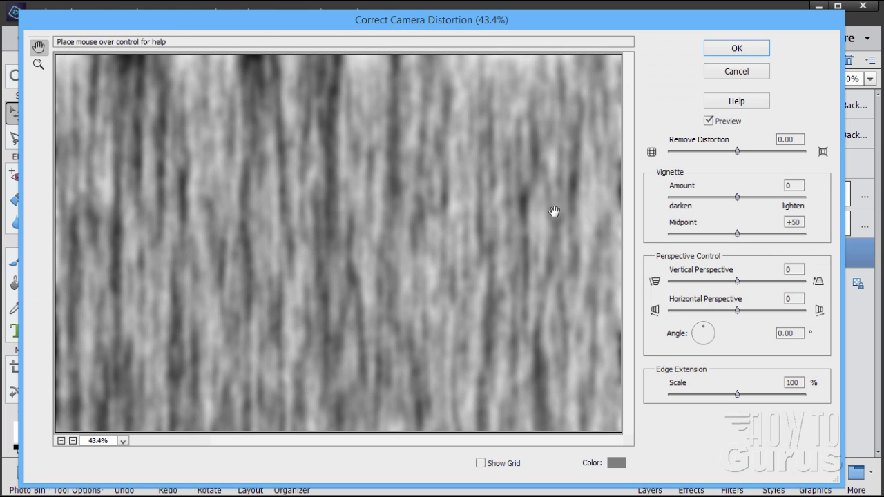
drag(738, 197, 669, 206)
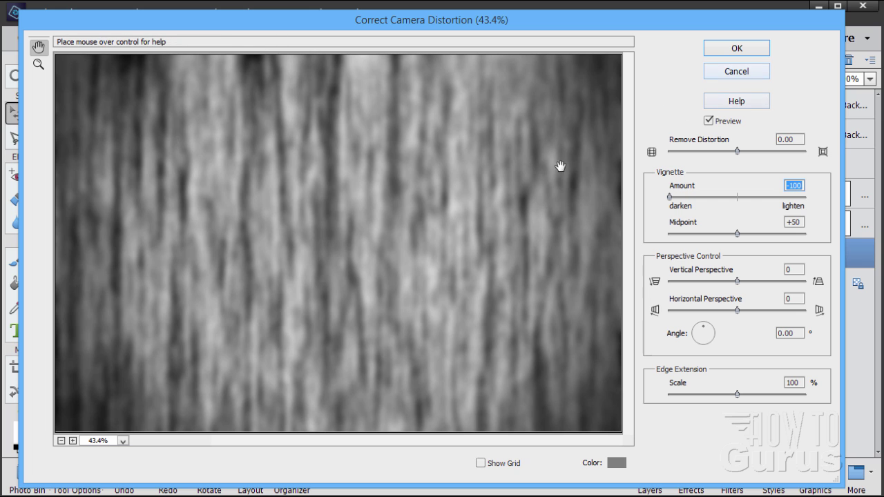
click(734, 49)
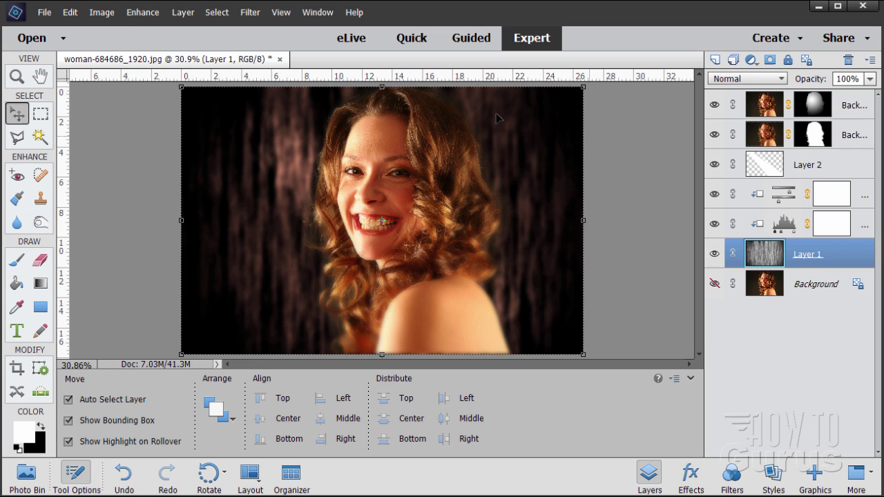
Step: Undo the -100 vignette and reselect the wood-fiber Layer 1
click(70, 11)
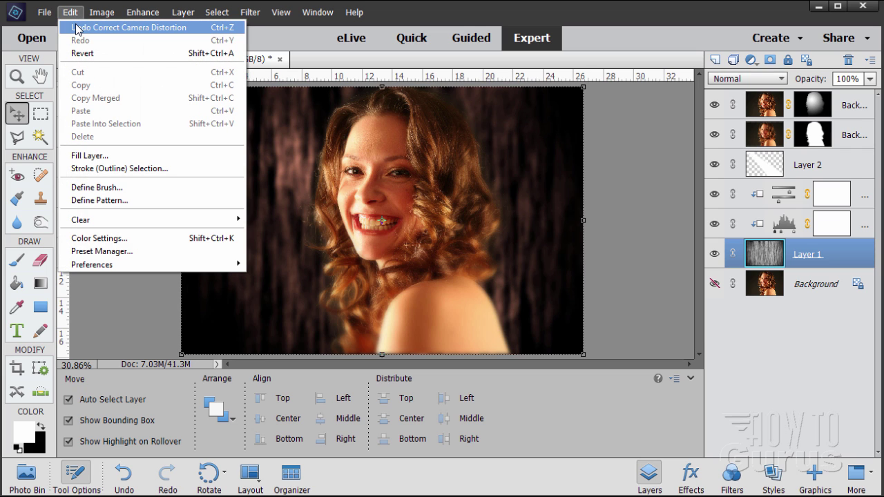
click(76, 28)
click(251, 12)
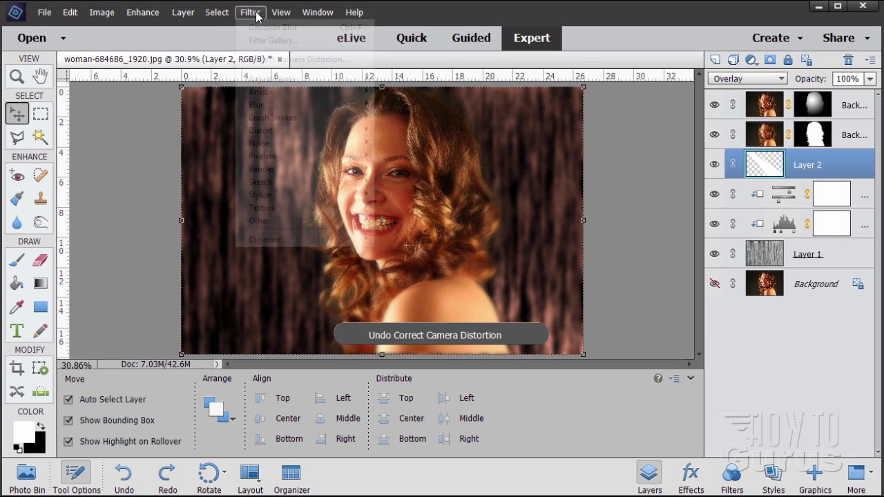
click(276, 59)
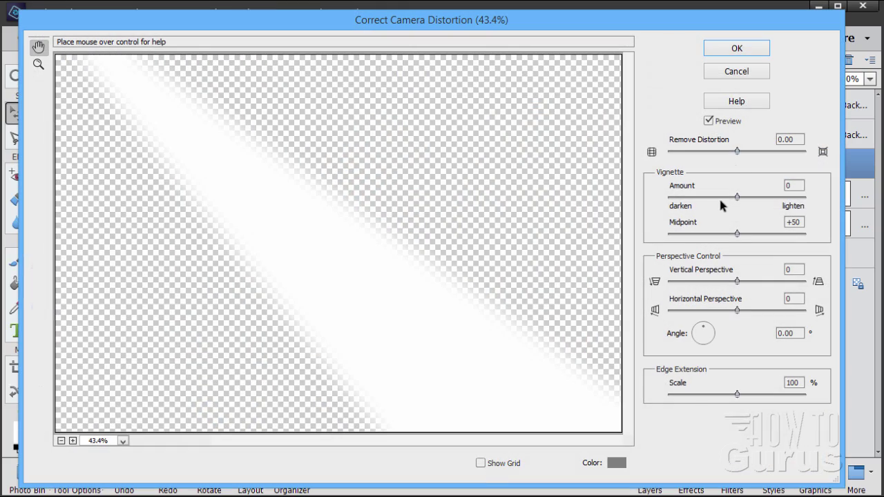
click(736, 71)
click(765, 254)
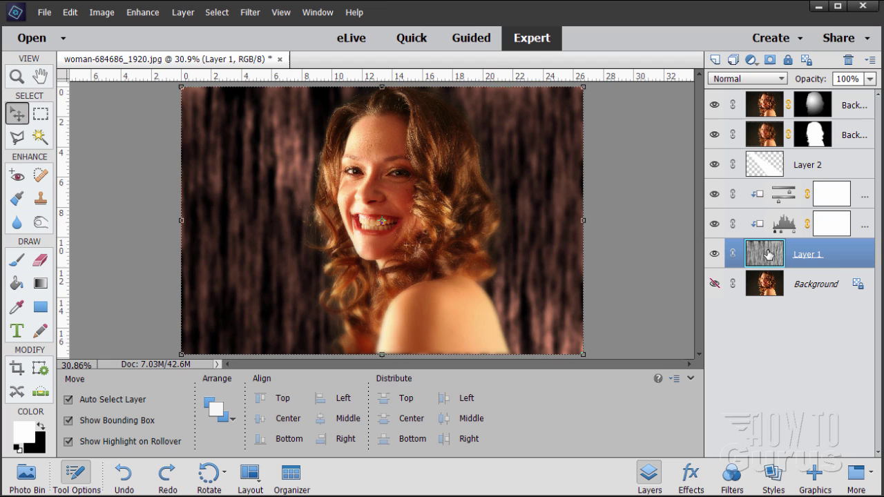
Step: Apply a gentler Correct Camera Distortion vignette of -79 with Midpoint +50 to Layer 1
click(253, 14)
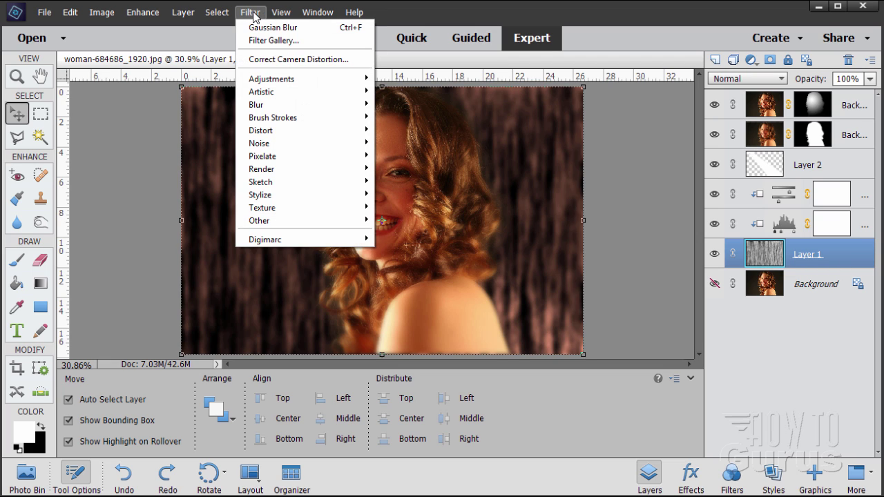
click(266, 59)
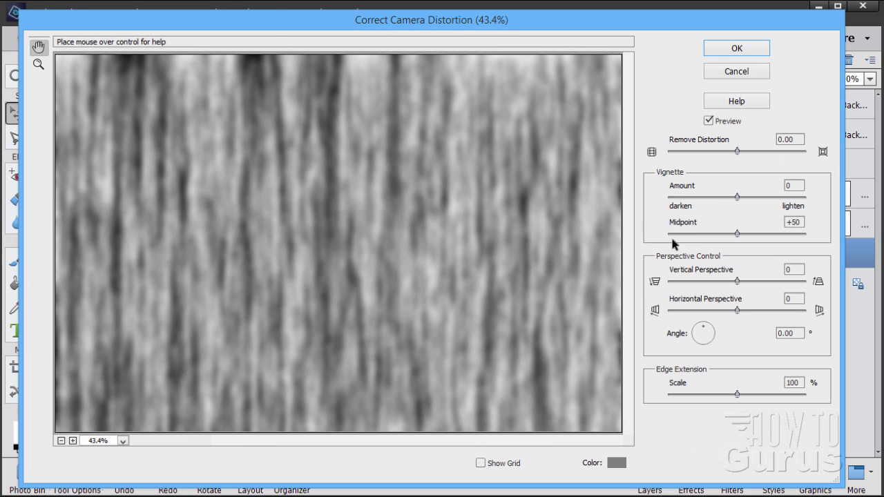
click(690, 198)
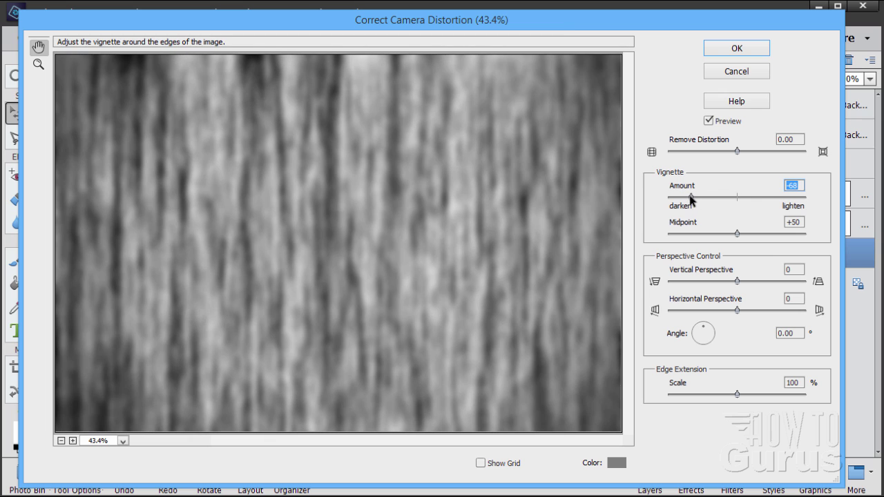
drag(690, 198, 683, 198)
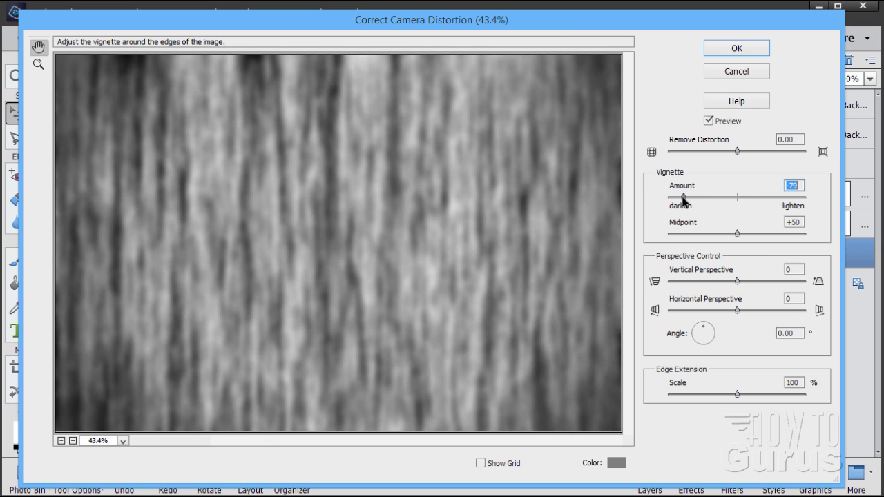
click(798, 184)
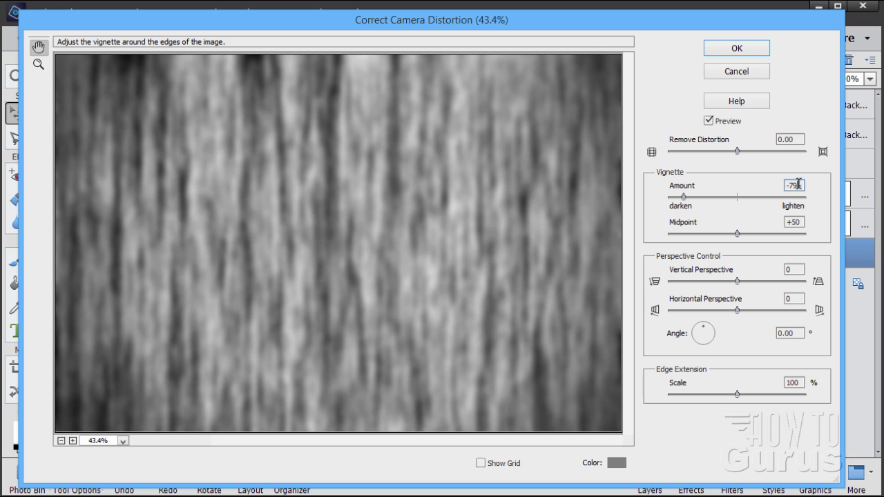
click(723, 47)
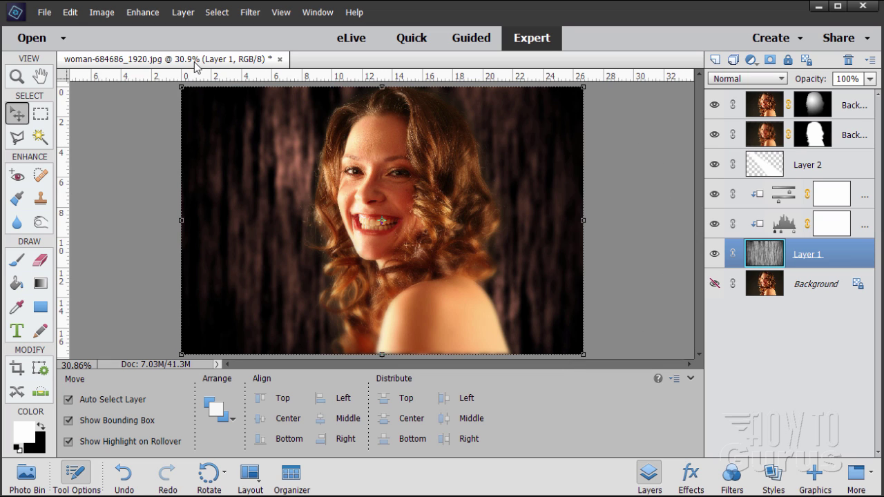
Step: Float the photo in its own enlarged window zoomed to 50%
drag(199, 60, 227, 22)
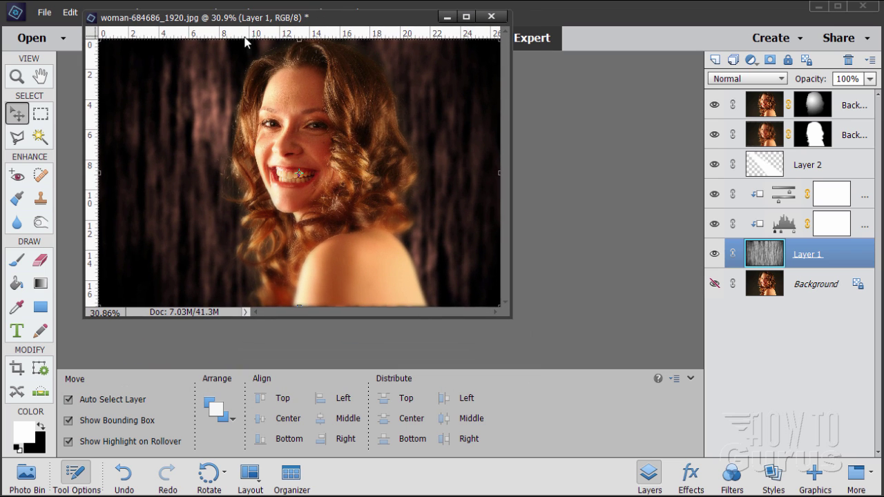
drag(509, 315, 726, 492)
click(20, 80)
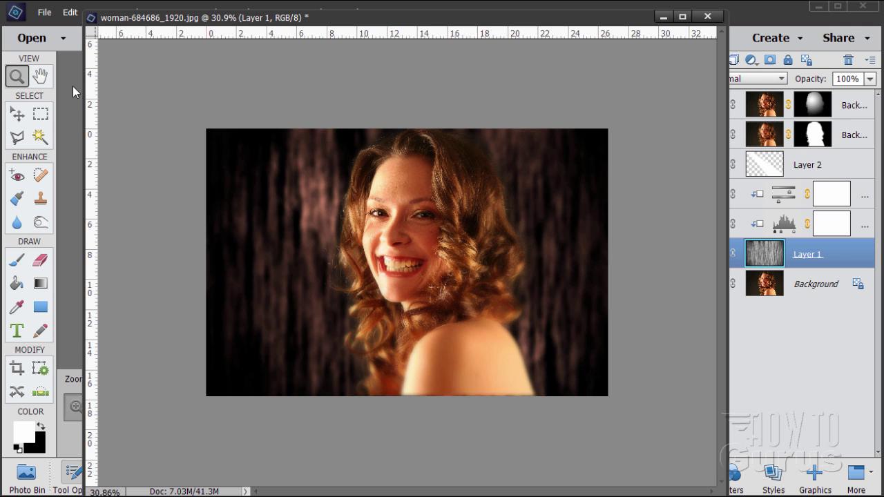
click(465, 258)
click(417, 259)
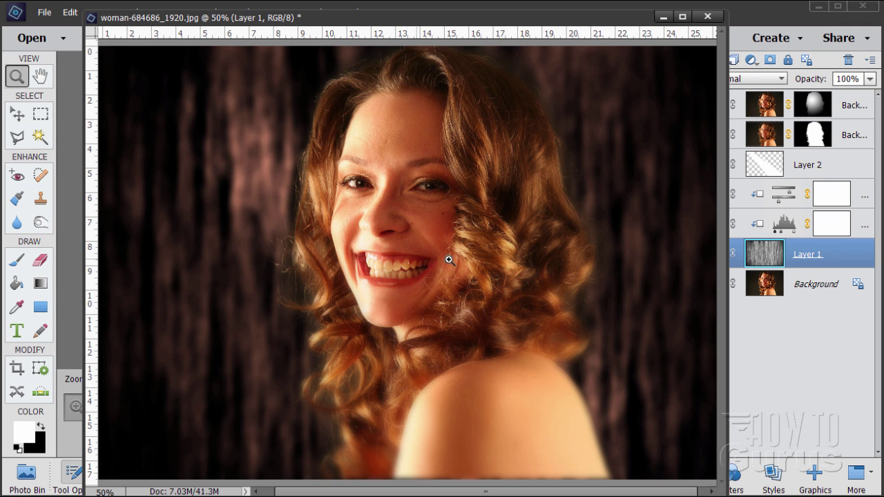
drag(726, 491, 766, 492)
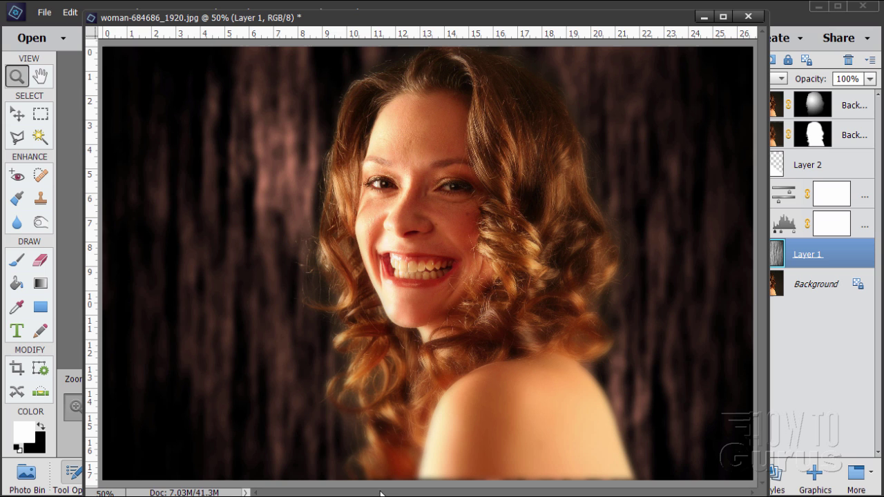
Step: Shift the photo window to uncover the layers and select the original Background layer
click(18, 115)
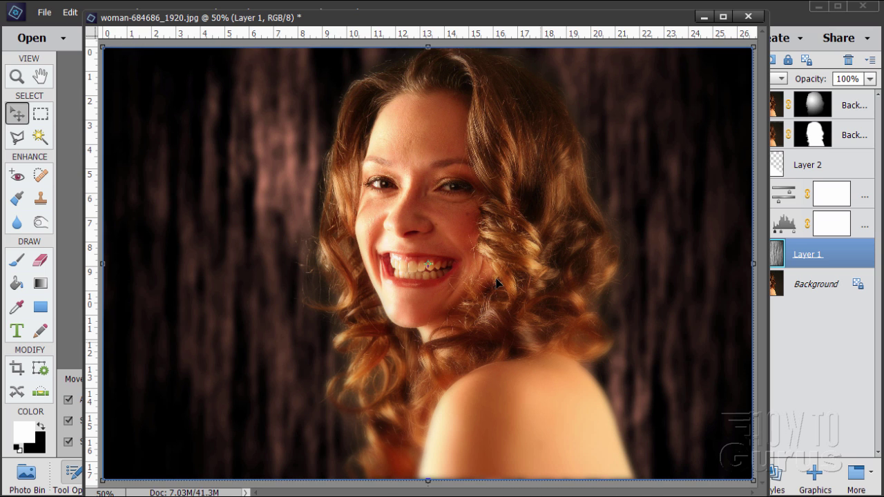
drag(472, 24, 419, 17)
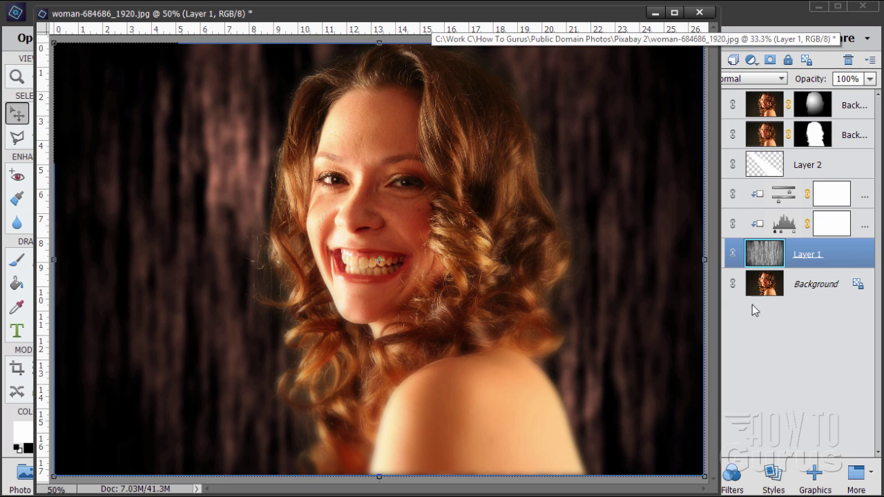
click(832, 279)
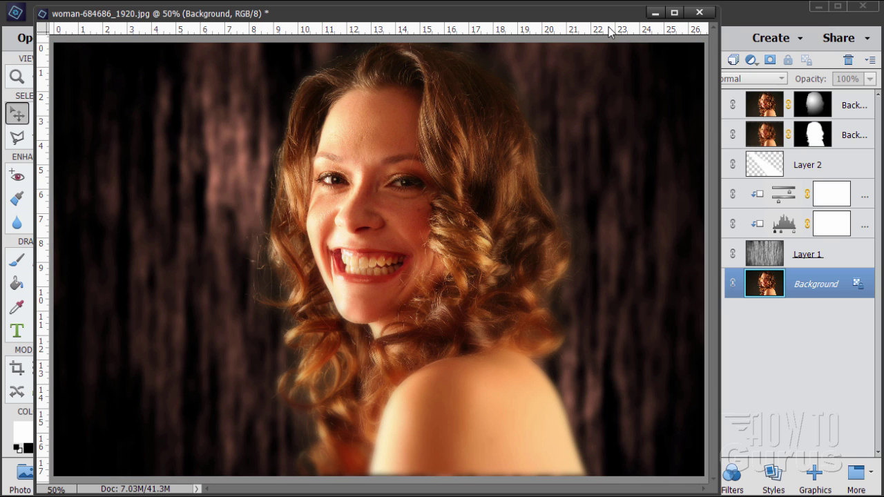
Step: Duplicate the Background layer, move Background copy 3 to the top, and hide the original
drag(599, 20, 561, 25)
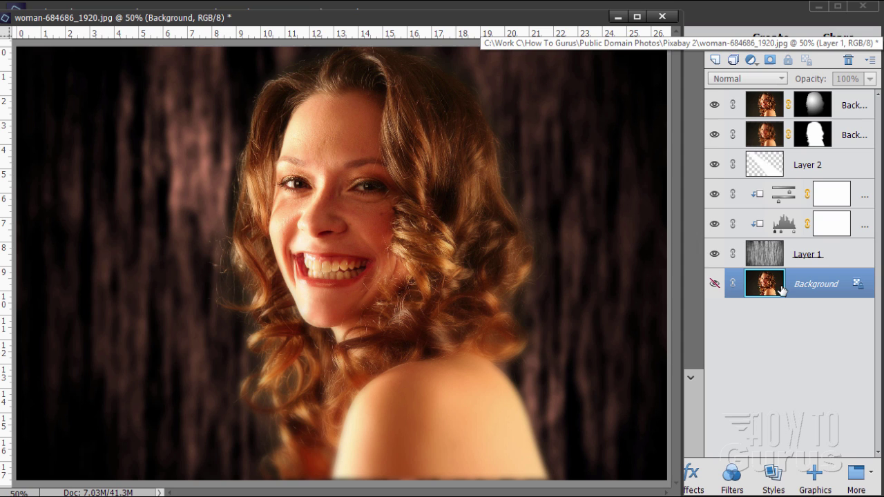
click(714, 285)
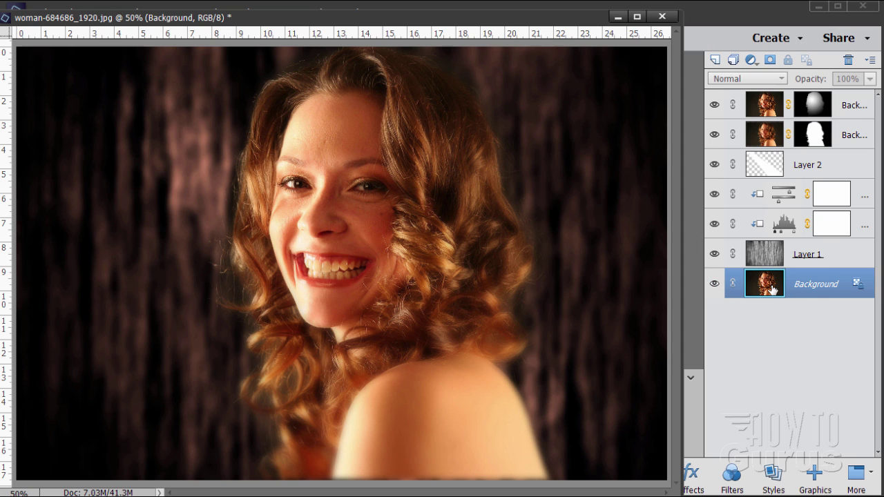
drag(789, 286, 715, 60)
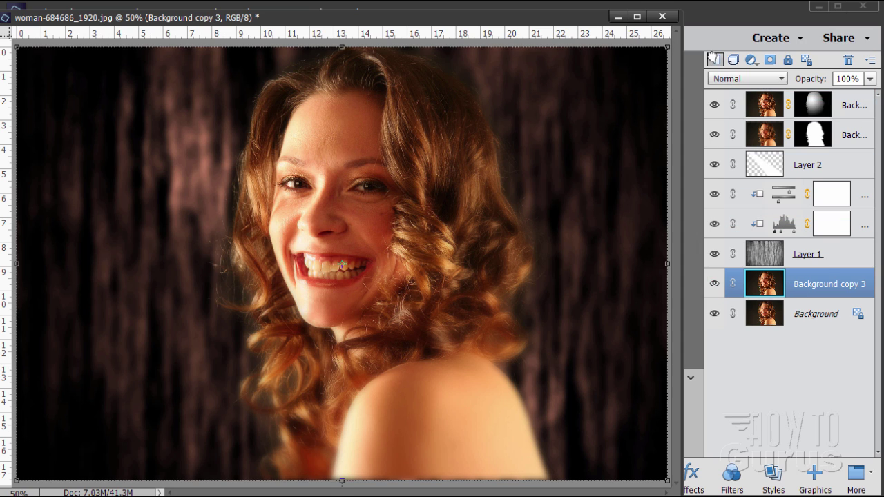
drag(779, 285, 759, 96)
click(714, 314)
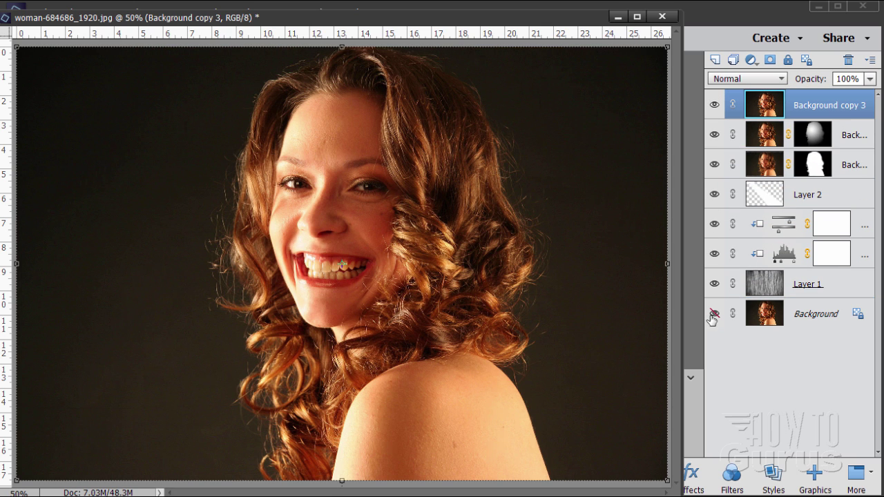
Step: Toggle Background copy 3's visibility to compare before and after, leaving it hidden
click(714, 105)
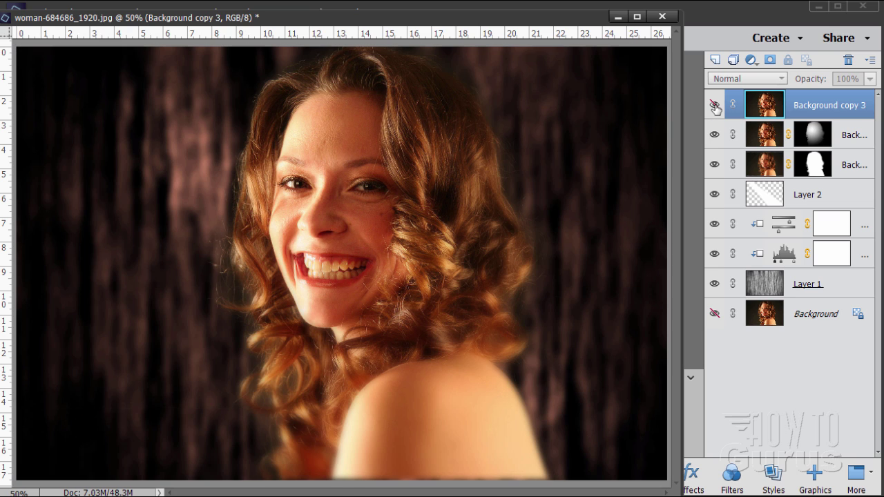
click(715, 106)
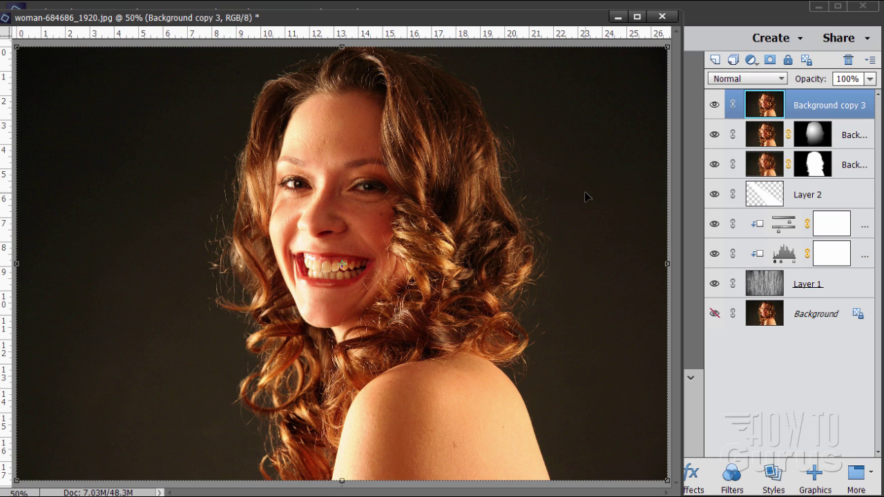
click(714, 105)
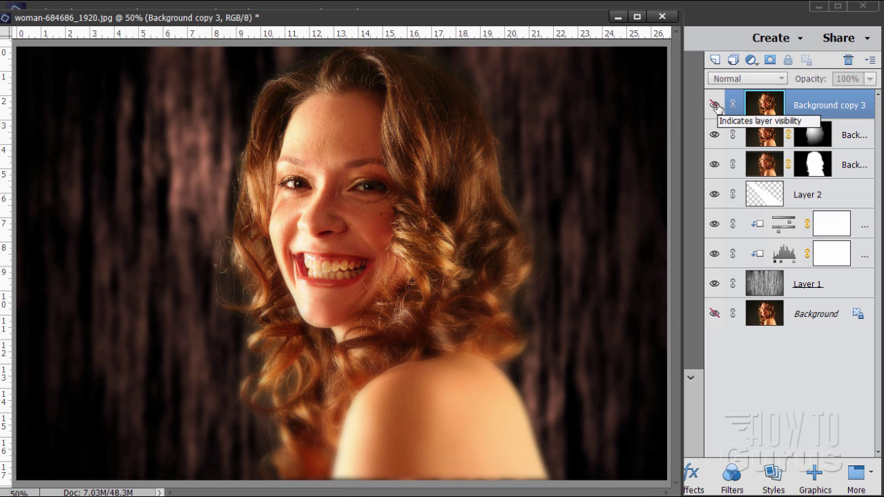